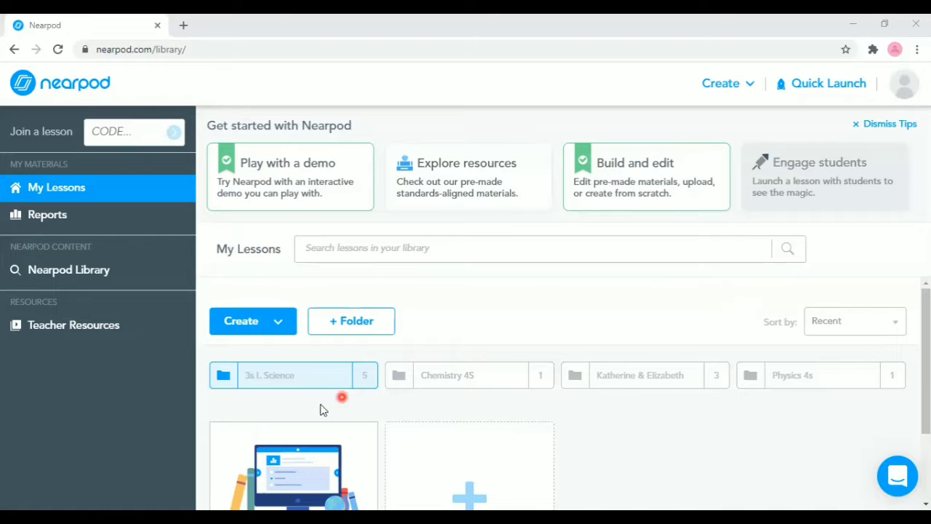
# Launch the Blood Composition lesson from the 3s I. Science folder in Live Participation mode and dismiss the join-code window.
pyautogui.click(301, 379)
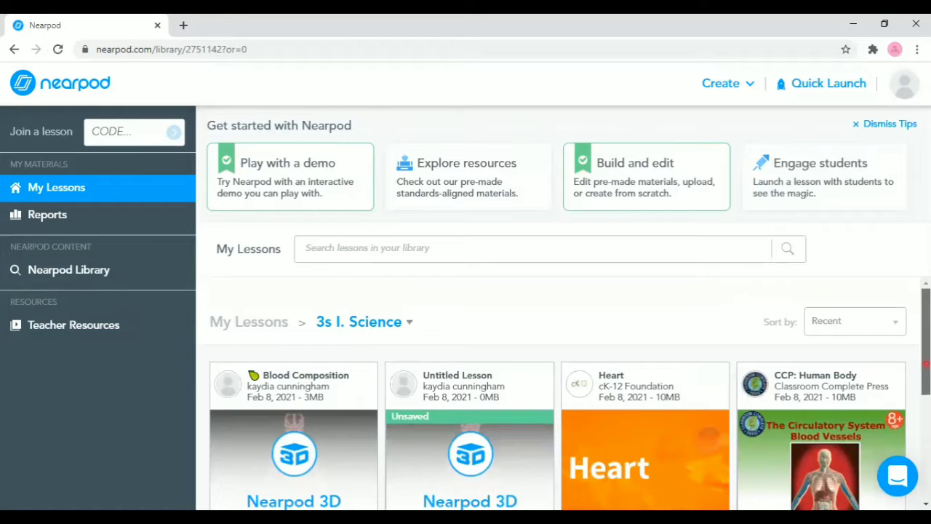
pyautogui.moveTo(925, 359); pyautogui.dragTo(928, 387)
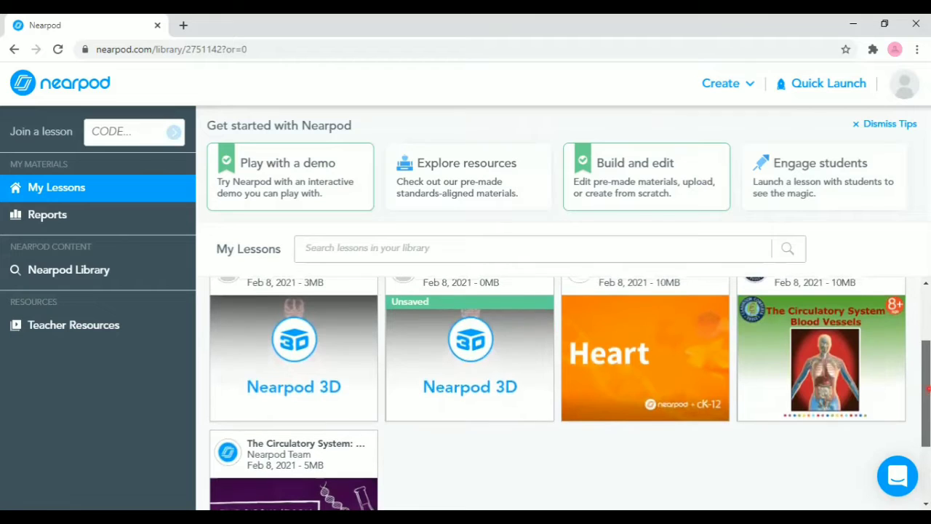
pyautogui.moveTo(300, 370)
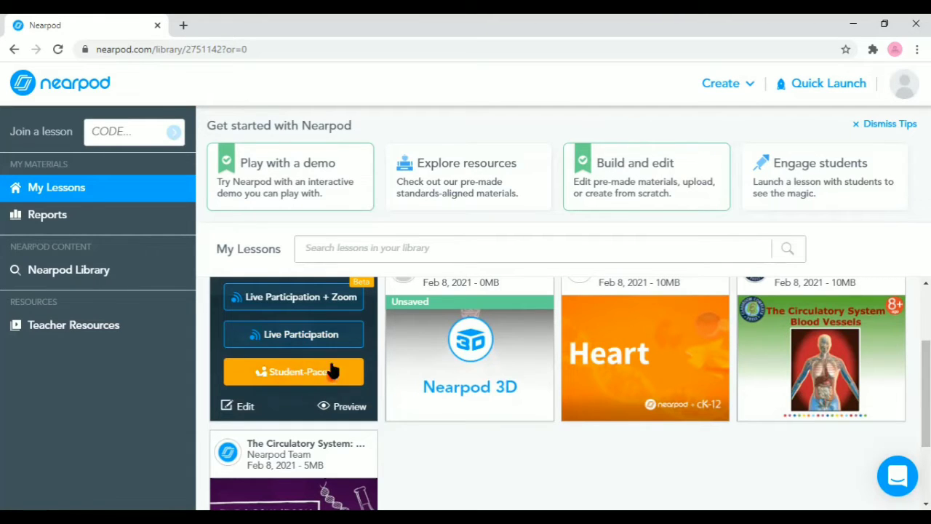
pyautogui.click(296, 341)
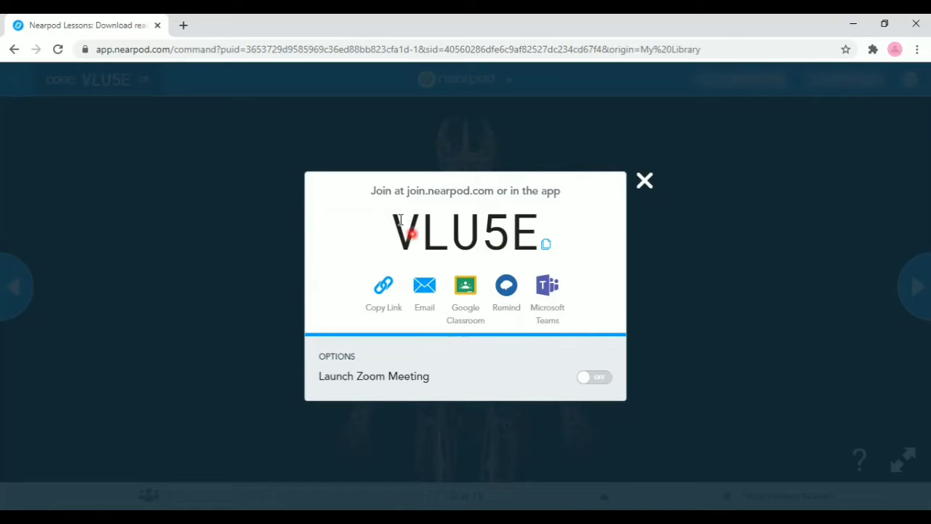
pyautogui.click(645, 181)
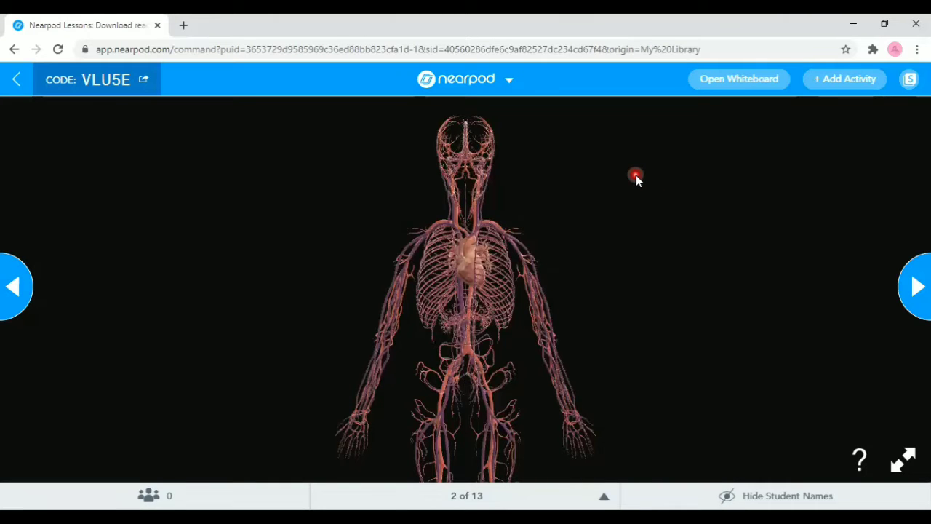
# Examine the 3D circulatory system model from different angles and check the list of signed-in students.
pyautogui.moveTo(634, 191)
pyautogui.mouseDown()
pyautogui.moveTo(631, 248)
pyautogui.moveTo(484, 206)
pyautogui.moveTo(330, 185)
pyautogui.moveTo(413, 231)
pyautogui.moveTo(597, 195)
pyautogui.moveTo(640, 229)
pyautogui.moveTo(622, 200)
pyautogui.moveTo(630, 204)
pyautogui.mouseUp()
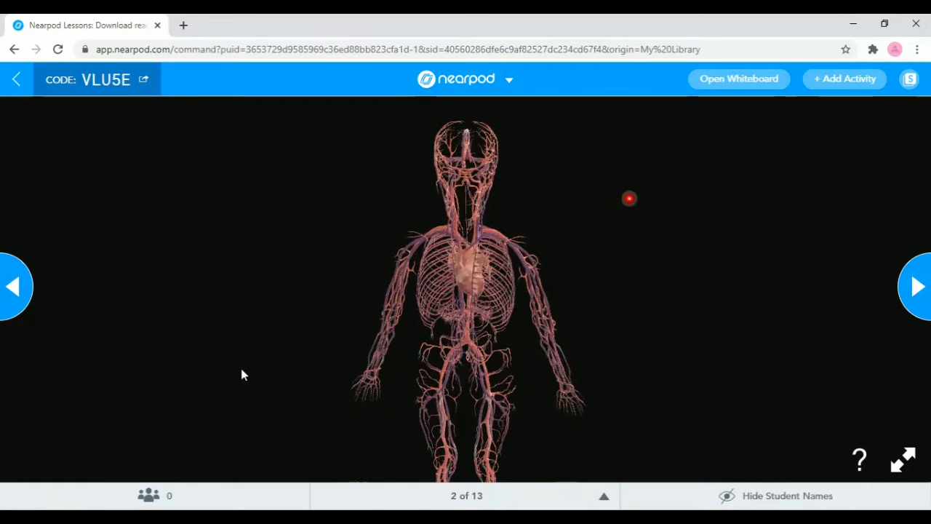
pyautogui.click(149, 495)
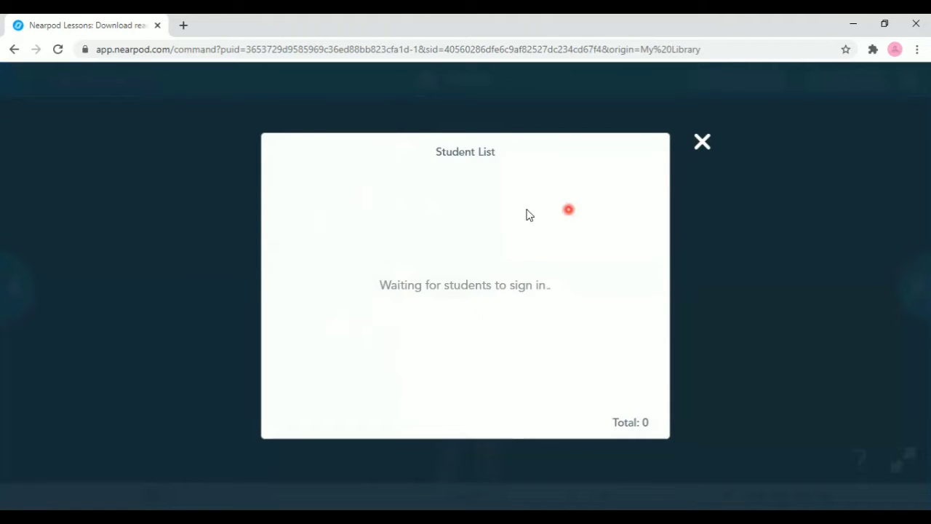
pyautogui.click(702, 144)
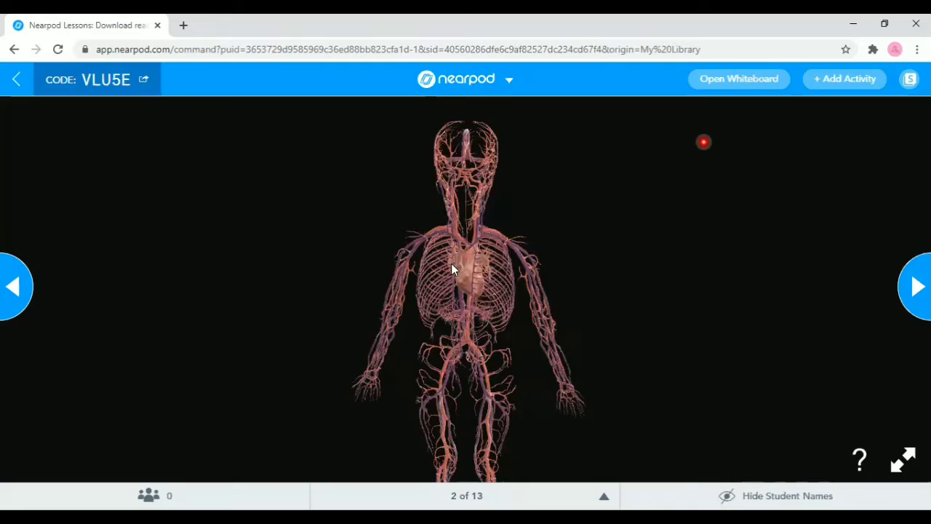
pyautogui.moveTo(471, 303); pyautogui.dragTo(460, 261)
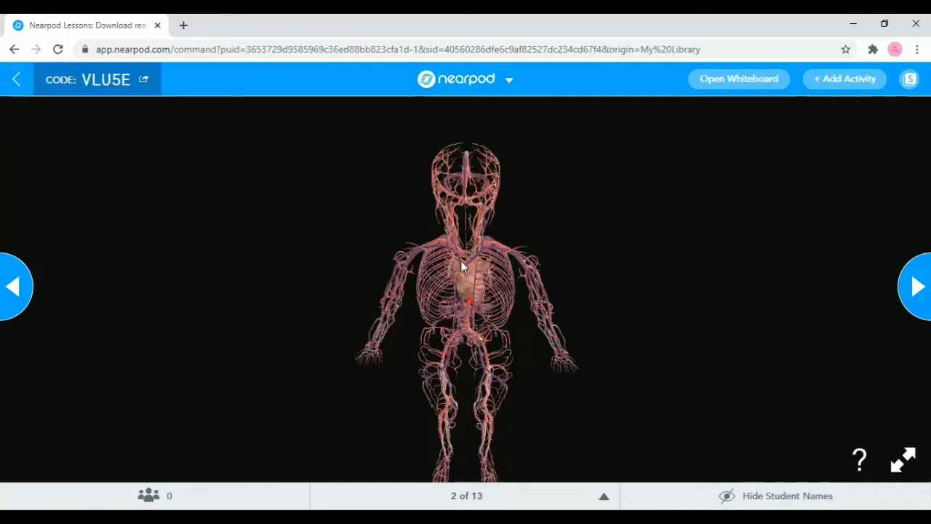
# Open the whiteboard and draw a closed freehand loop on it with a green pen.
pyautogui.click(731, 80)
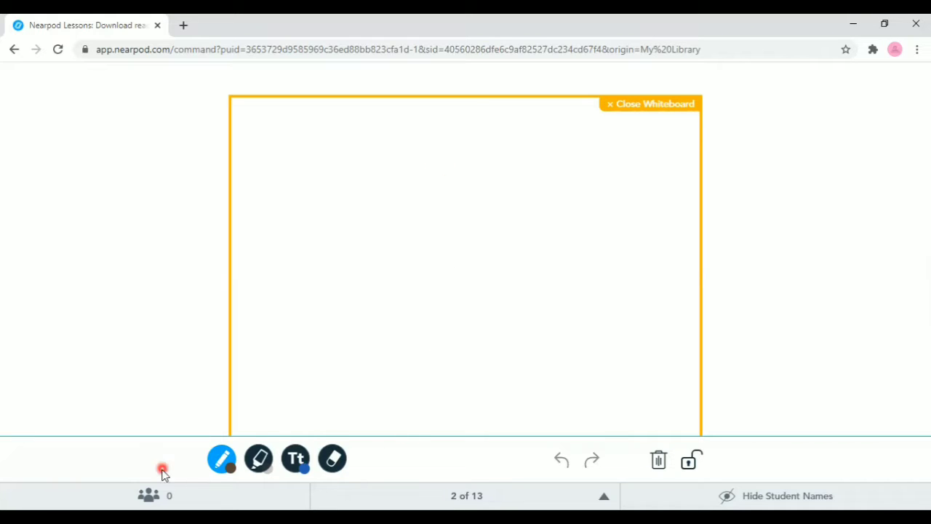
pyautogui.click(223, 459)
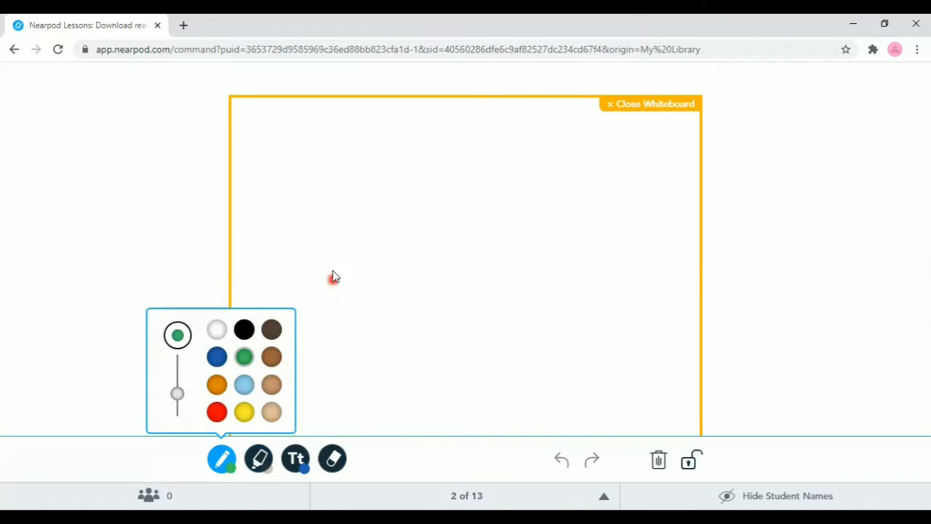
pyautogui.moveTo(332, 279)
pyautogui.mouseDown()
pyautogui.moveTo(440, 223)
pyautogui.moveTo(443, 310)
pyautogui.moveTo(329, 291)
pyautogui.moveTo(336, 273)
pyautogui.mouseUp()
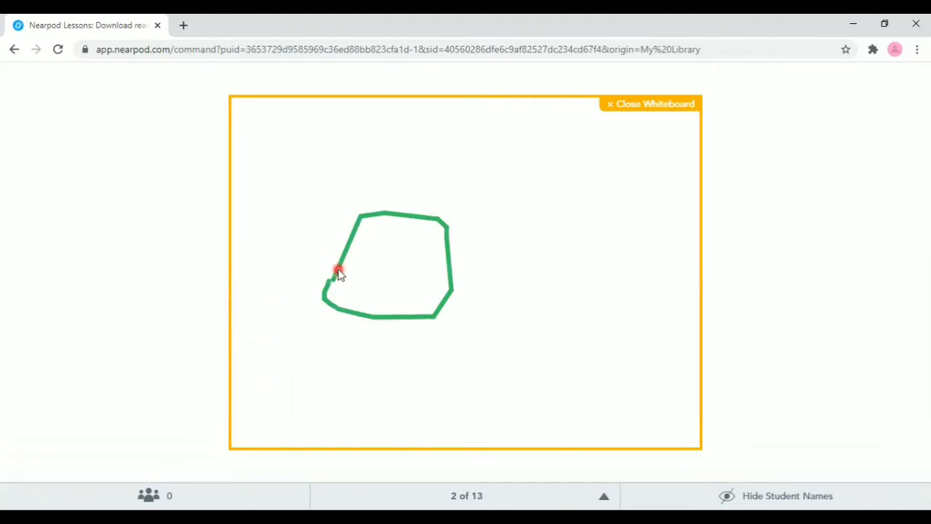
# Add a blue text box reading "circle" to the whiteboard and move it above the green loop.
pyautogui.click(261, 469)
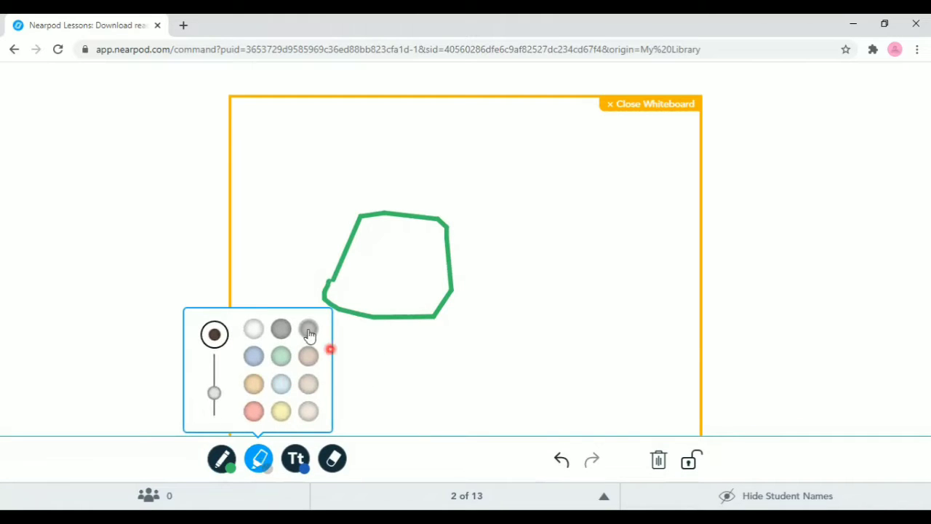
pyautogui.click(295, 465)
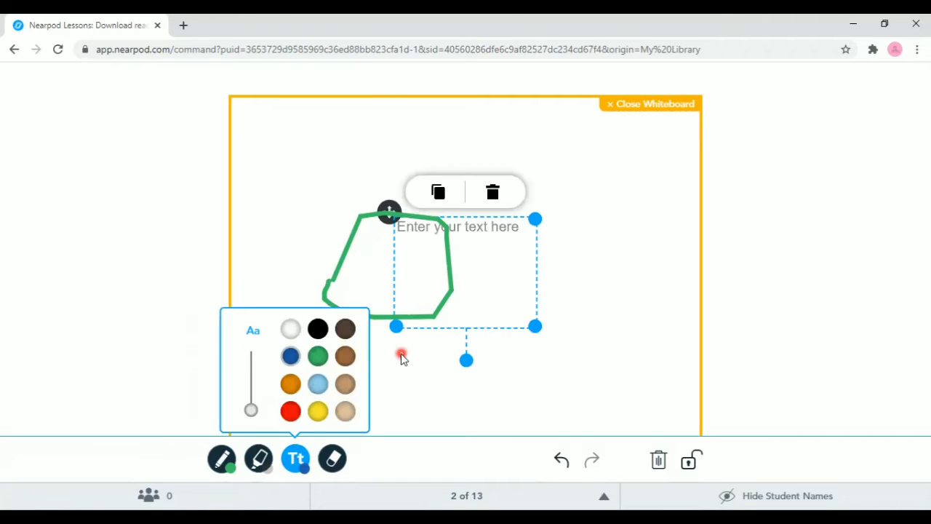
pyautogui.click(499, 225)
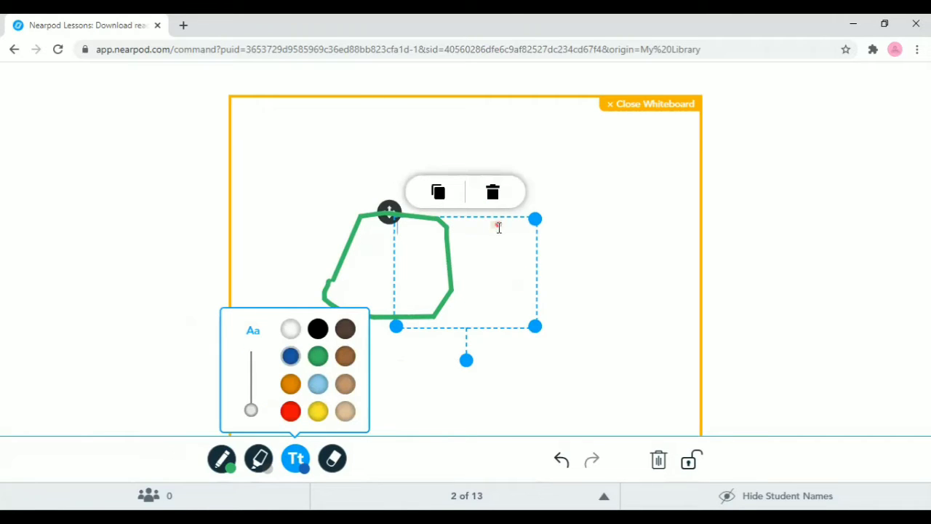
pyautogui.click(497, 231)
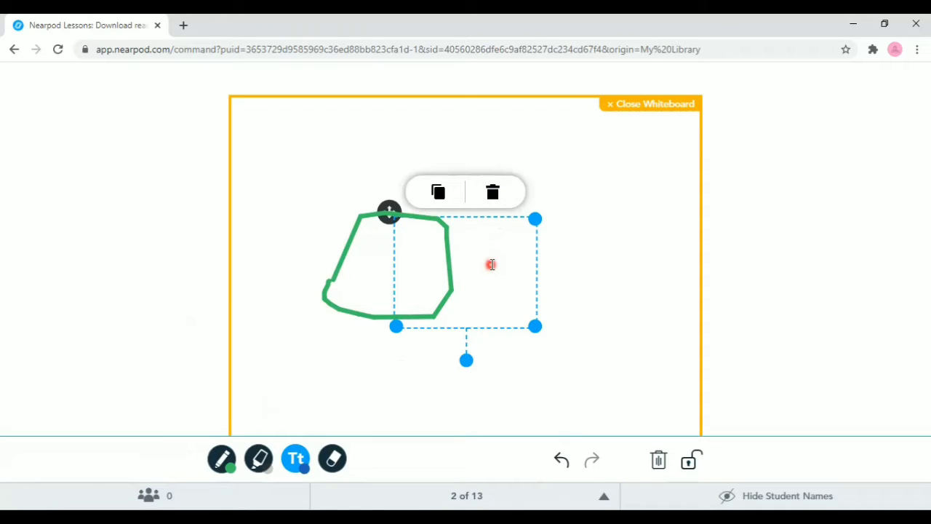
pyautogui.write('circle')
pyautogui.click(599, 326)
pyautogui.click(424, 237)
pyautogui.moveTo(388, 209); pyautogui.dragTo(330, 115)
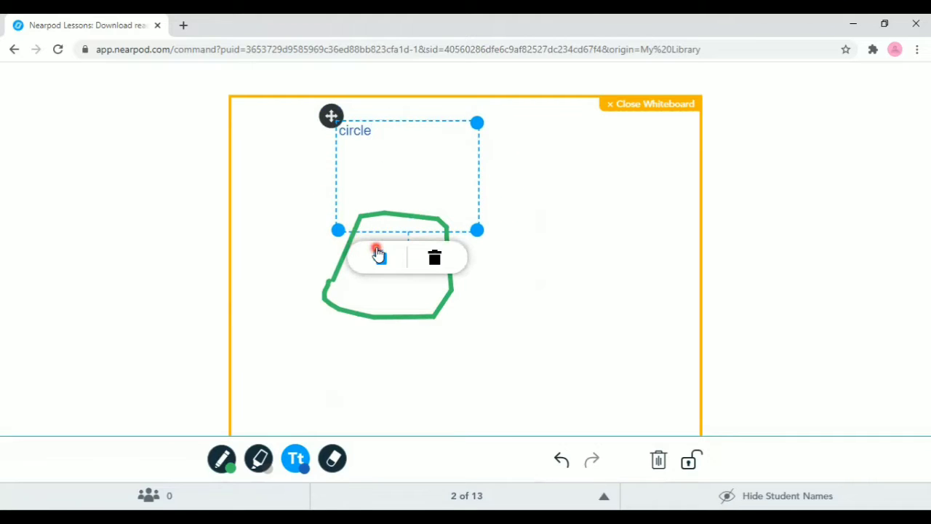
# Delete the "circle" text box and erase part of the green loop's left side.
pyautogui.click(436, 260)
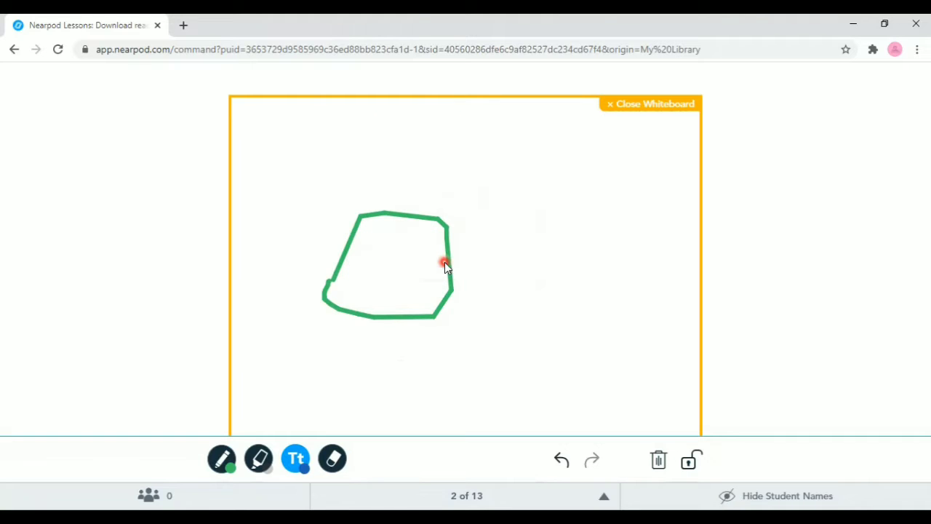
pyautogui.click(327, 467)
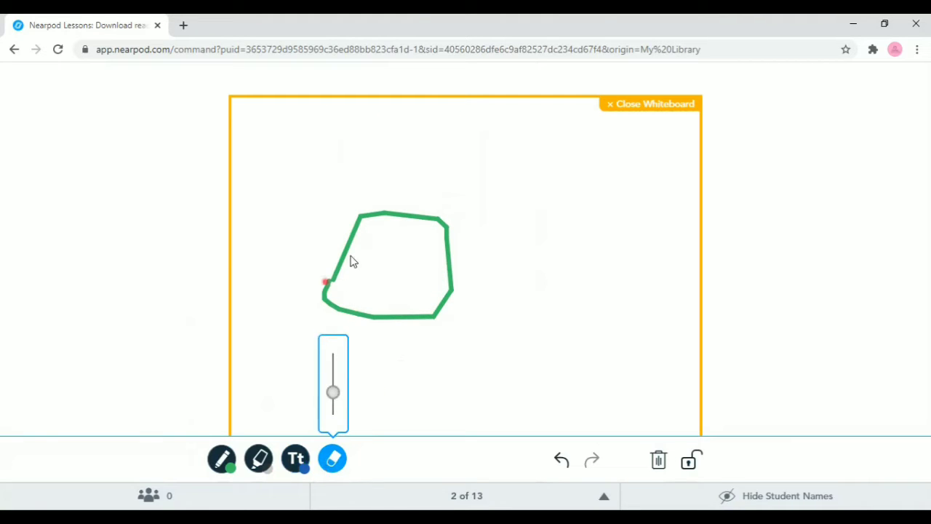
pyautogui.moveTo(351, 262)
pyautogui.mouseDown()
pyautogui.moveTo(323, 312)
pyautogui.moveTo(330, 284)
pyautogui.mouseUp()
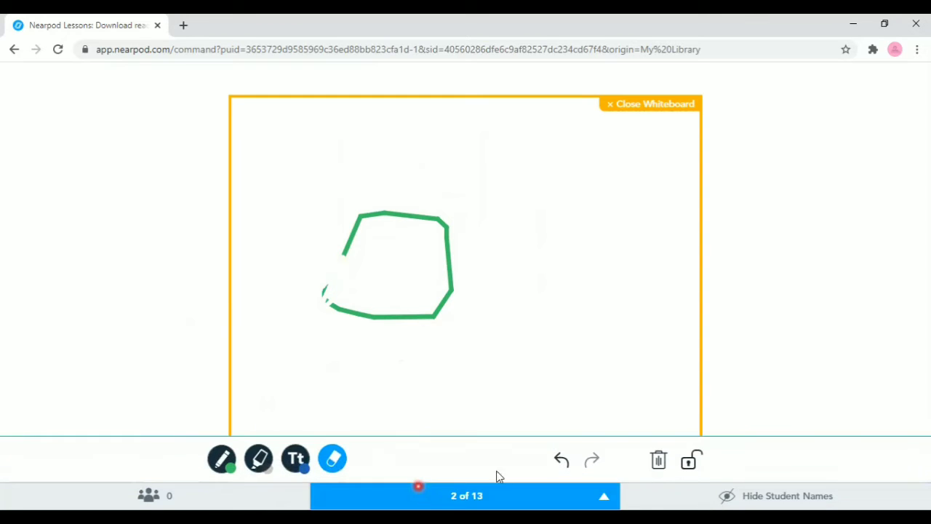
# Undo all whiteboard edits, trying a redo of the erasing along the way, and close the whiteboard.
pyautogui.click(561, 462)
pyautogui.click(561, 463)
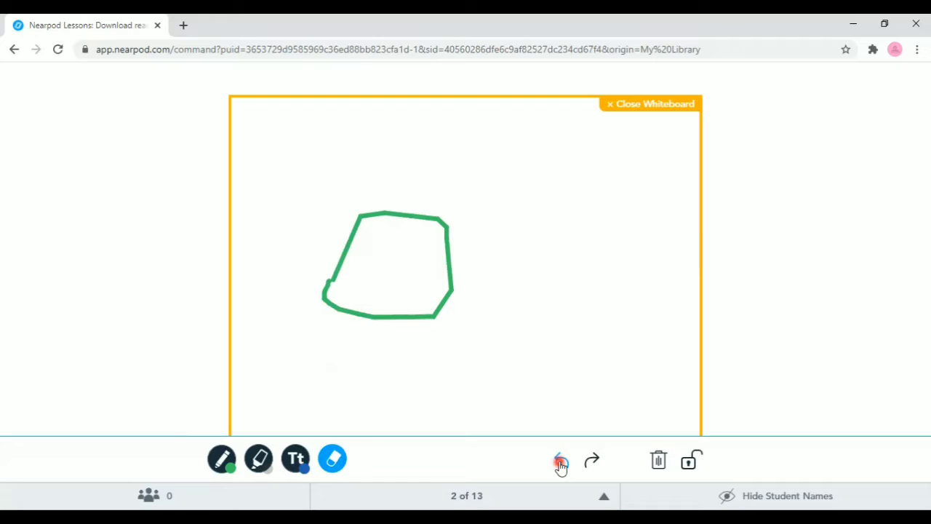
pyautogui.click(591, 461)
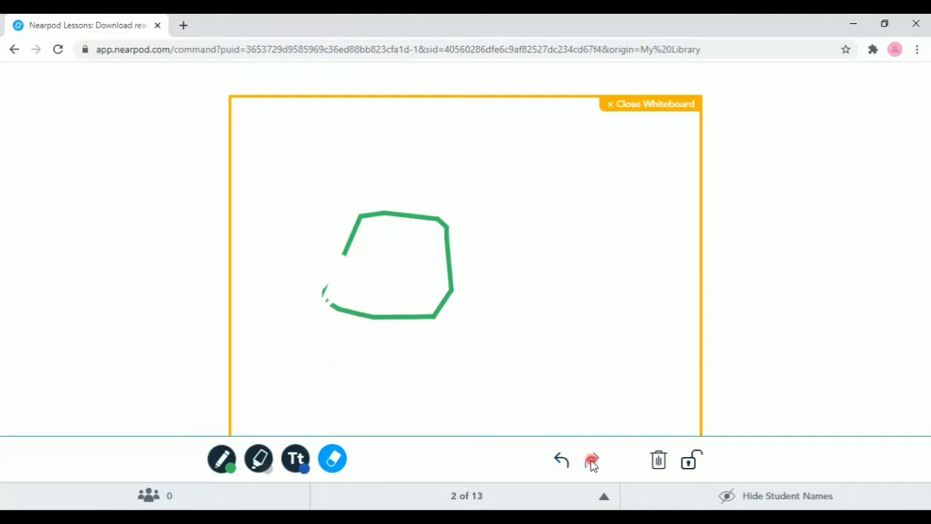
pyautogui.click(559, 460)
pyautogui.click(559, 460)
pyautogui.click(559, 461)
pyautogui.click(559, 460)
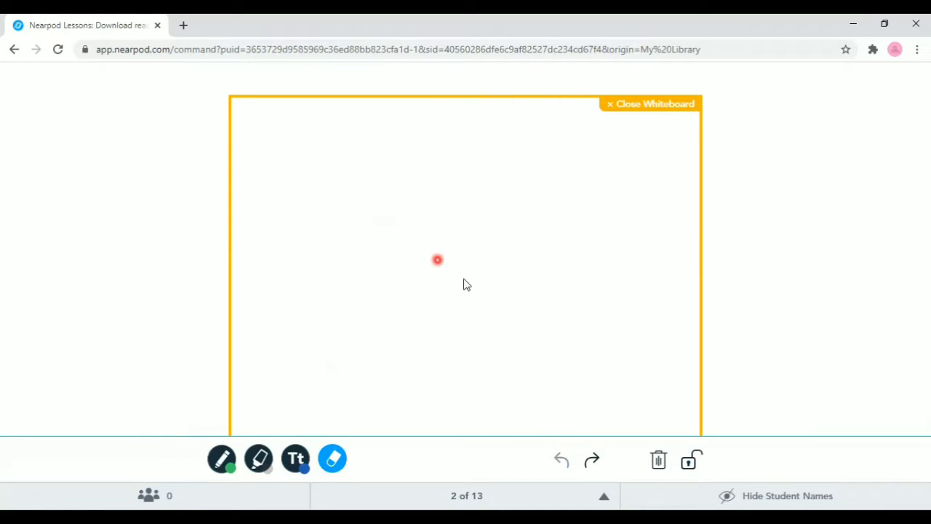
pyautogui.click(610, 103)
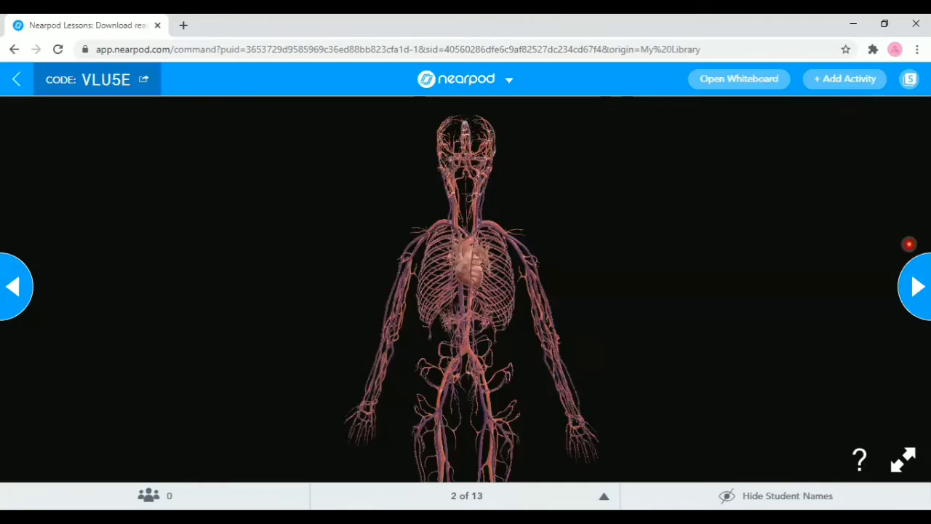
# Advance the lesson to the drawing activity on slide 4 and start the activity.
pyautogui.click(921, 285)
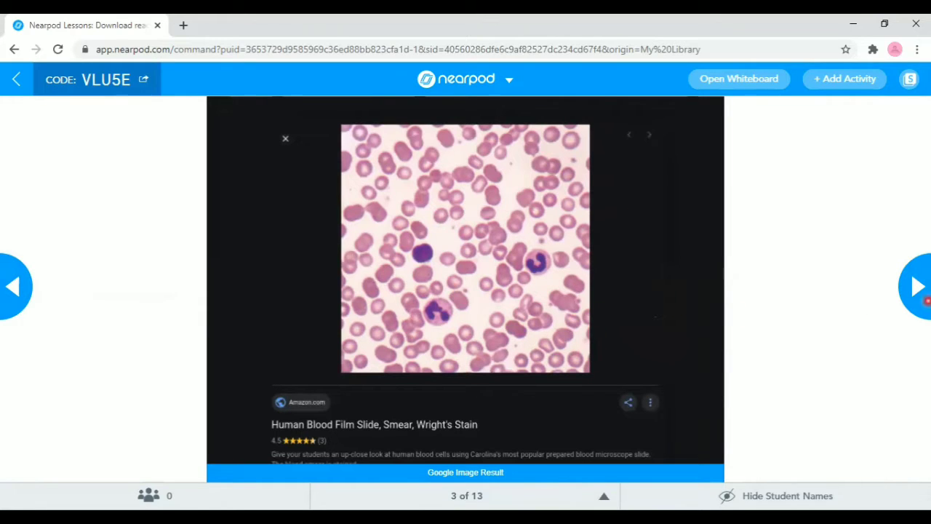
pyautogui.click(908, 294)
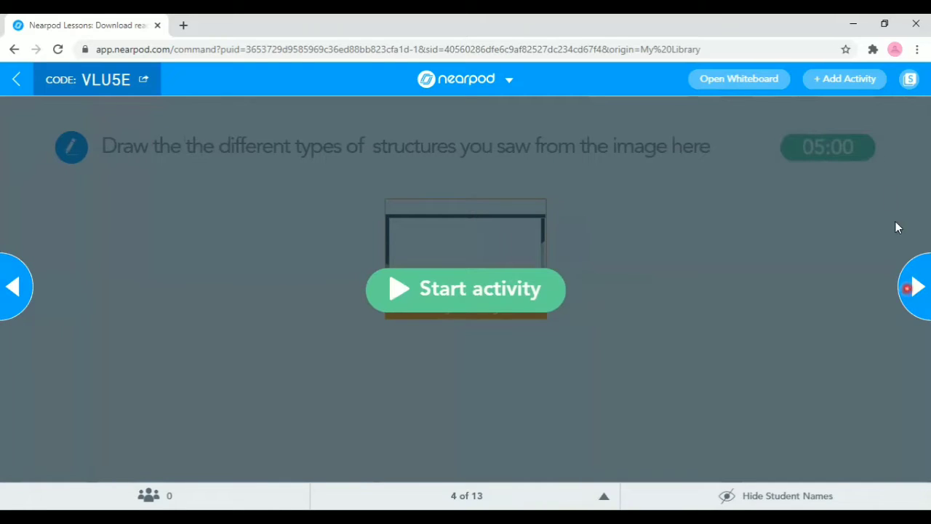
pyautogui.click(466, 287)
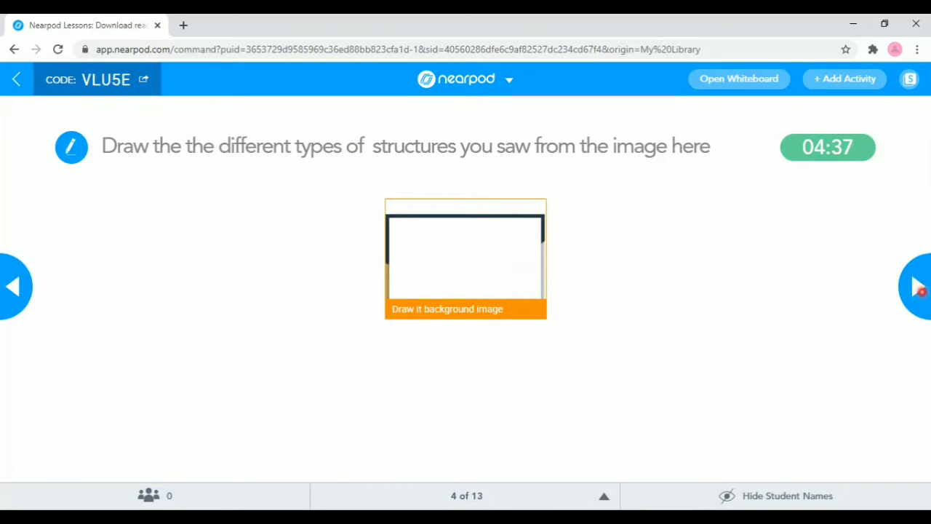
# Advance to the blood components video slide, set videos to play on all devices, and briefly play and pause the video.
pyautogui.click(919, 289)
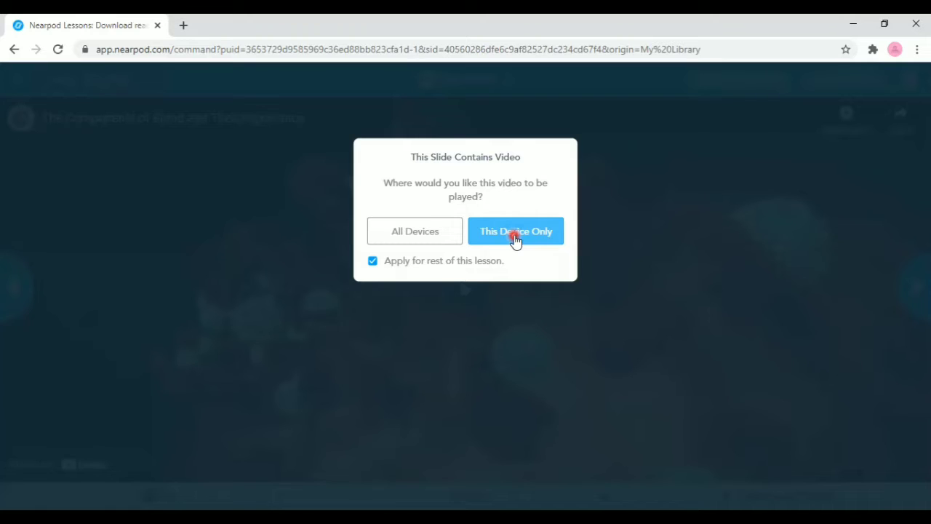
pyautogui.click(426, 234)
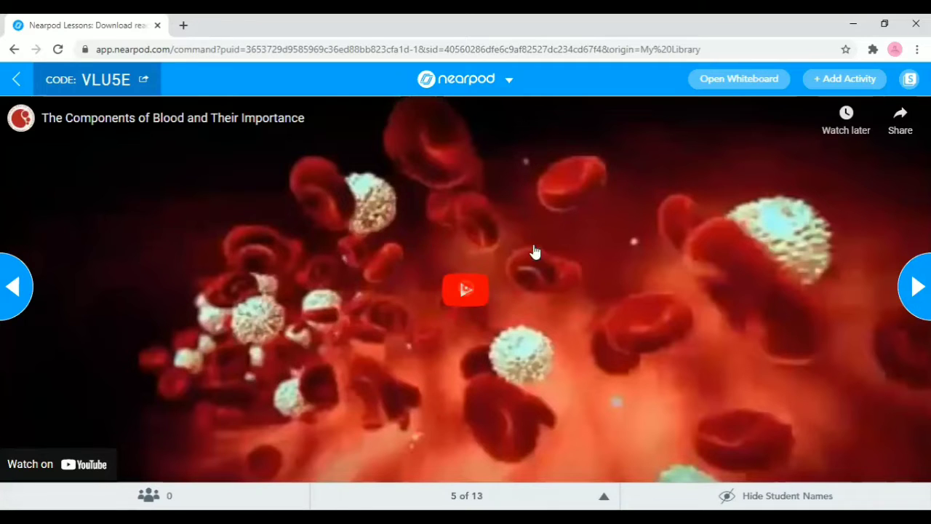
pyautogui.click(460, 292)
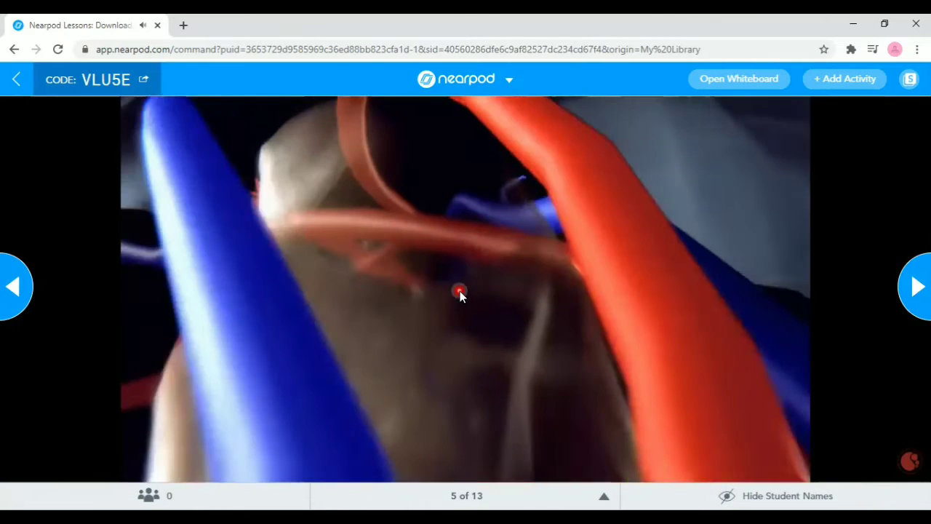
pyautogui.click(460, 291)
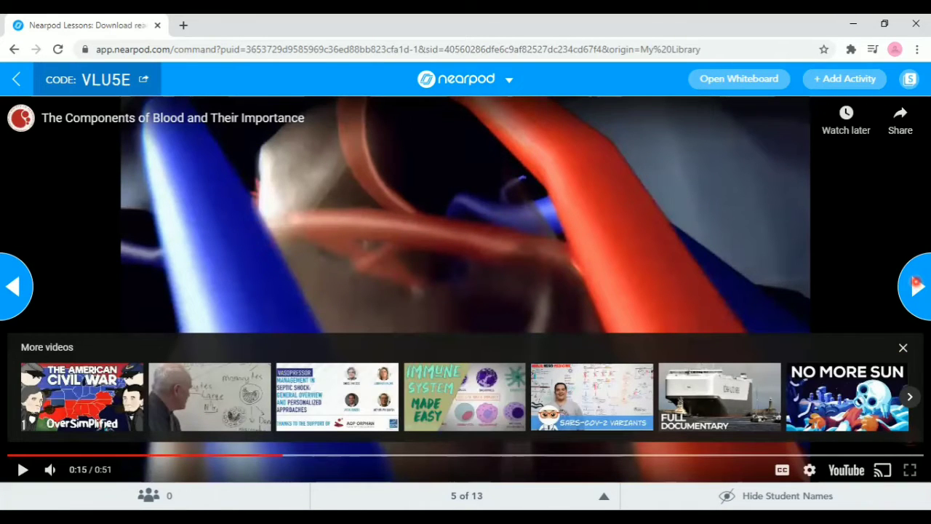
# Advance the lesson past the bone marrow image, the poll and the reading instructions to the Components of Blood page on slide 9.
pyautogui.click(916, 284)
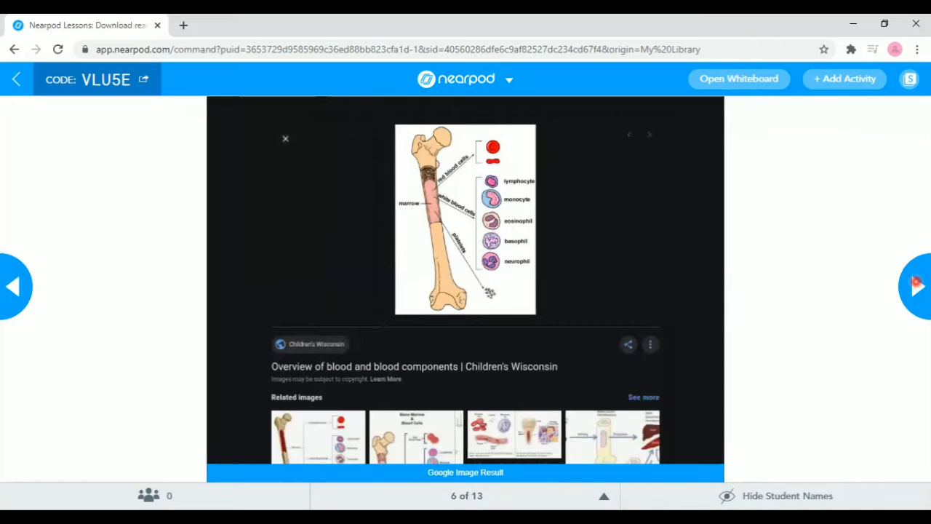
pyautogui.click(917, 283)
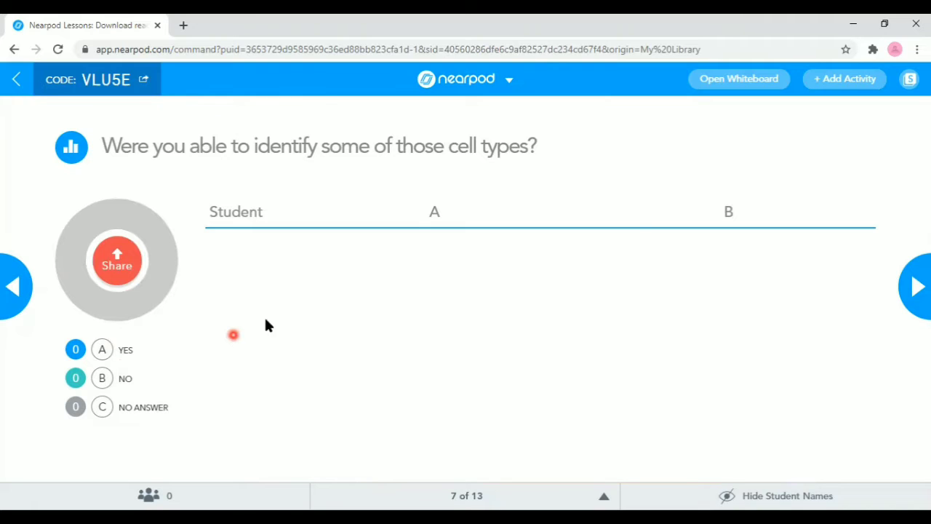
pyautogui.click(920, 282)
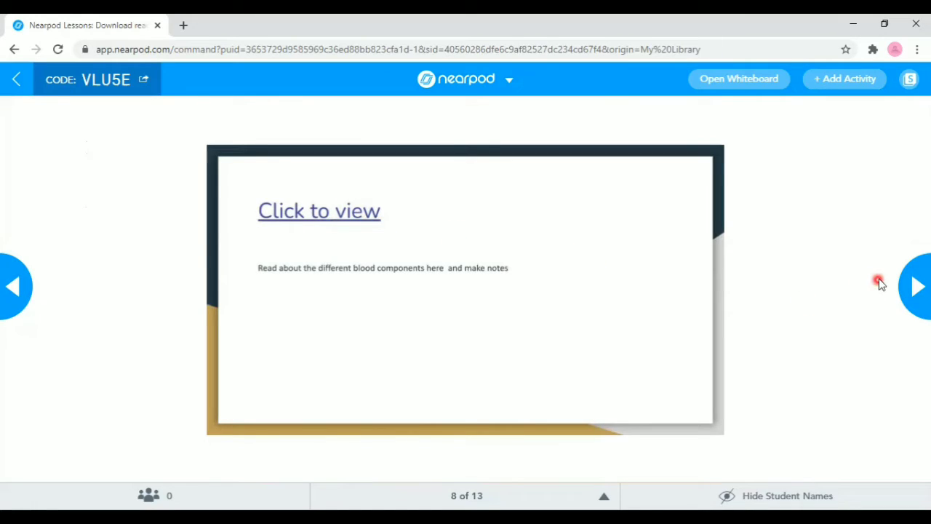
pyautogui.click(919, 284)
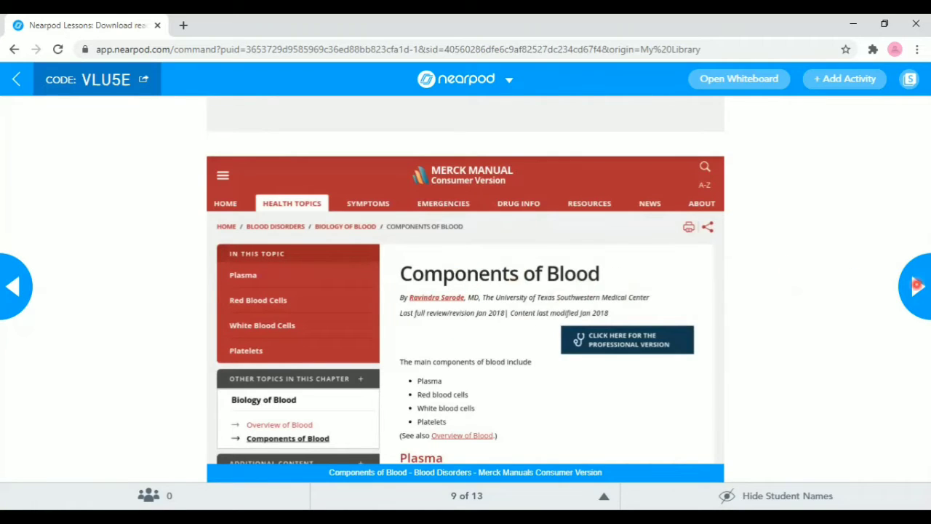
# Advance the lesson past the comprehension poll and mixture-separation simulator to the Collaborate Board on slide 12, requiring approval of student comments.
pyautogui.click(915, 284)
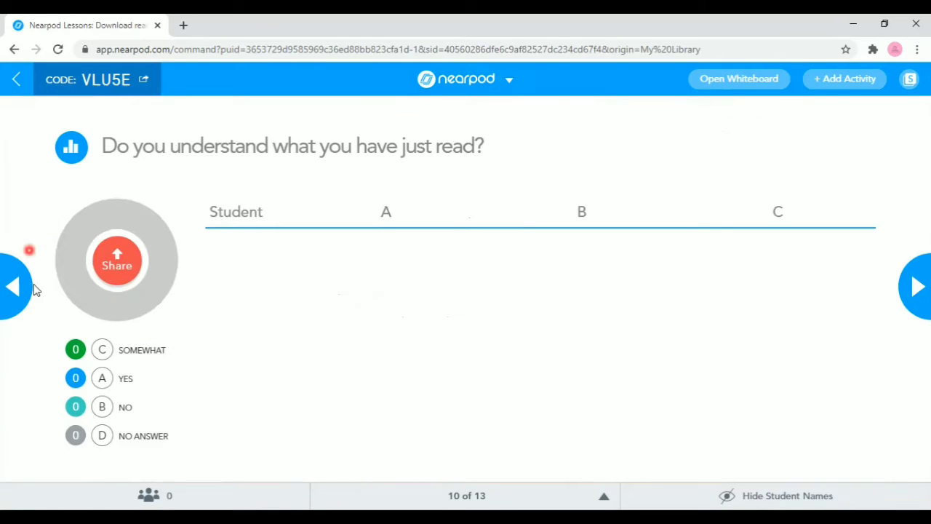
pyautogui.click(909, 291)
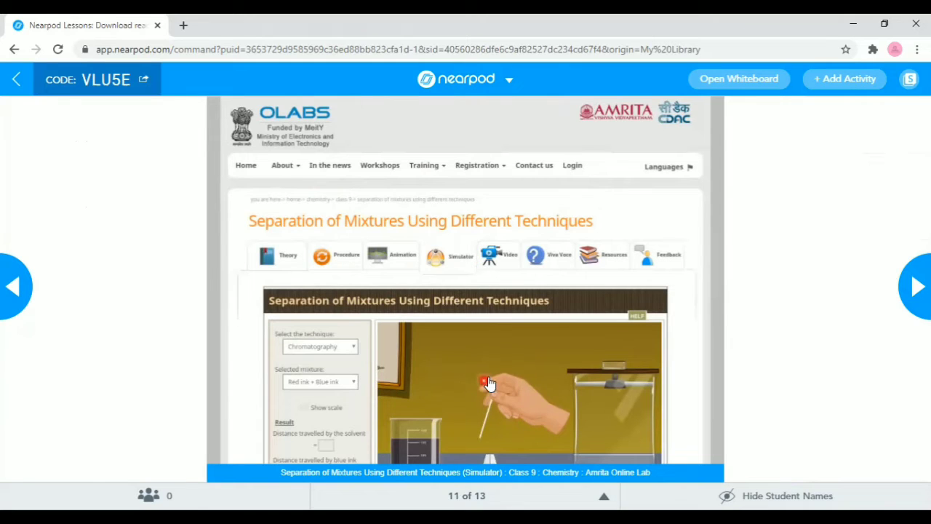
pyautogui.click(910, 279)
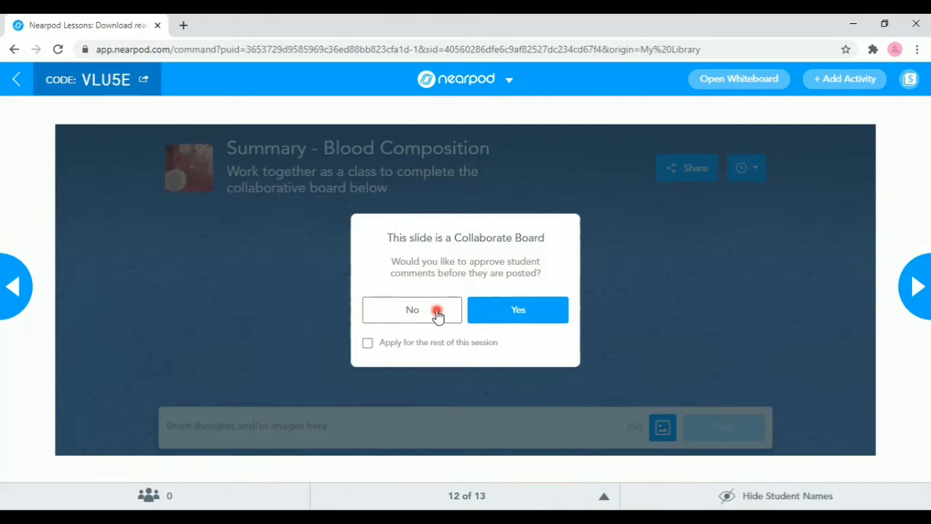
pyautogui.click(506, 314)
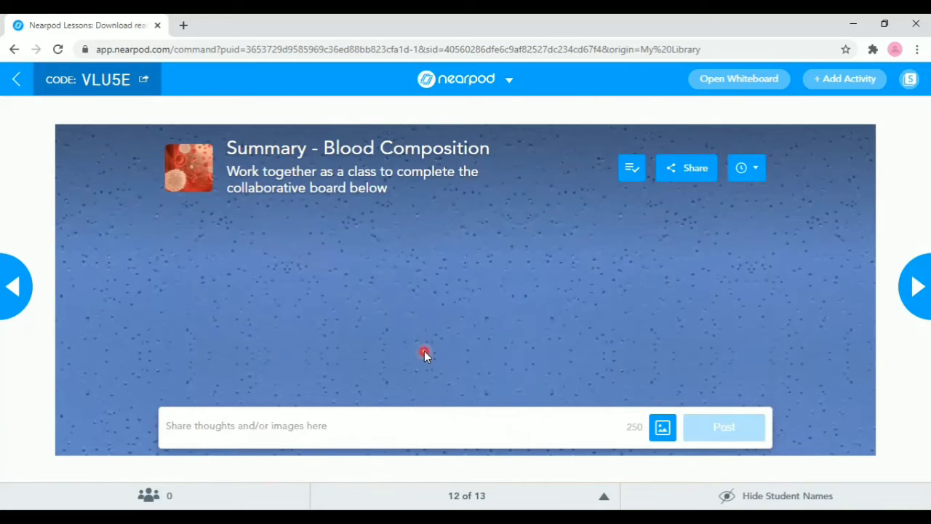
# Write the message "Hi there !" for the Summary - Blood Composition collaborative board.
pyautogui.click(394, 425)
pyautogui.write('Hi the')
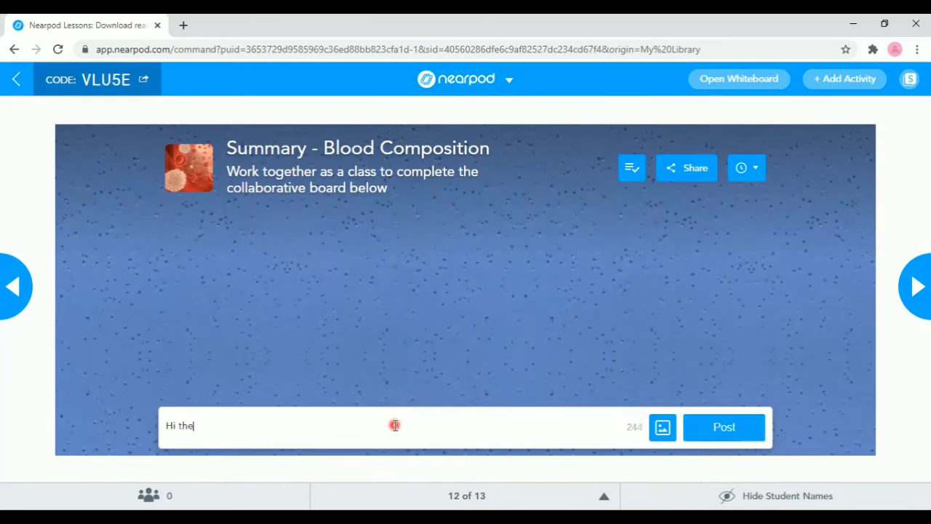
pyautogui.write('re !')
# Search for "waving emoji" images and attach a waving smiley face to the board message.
pyautogui.click(661, 428)
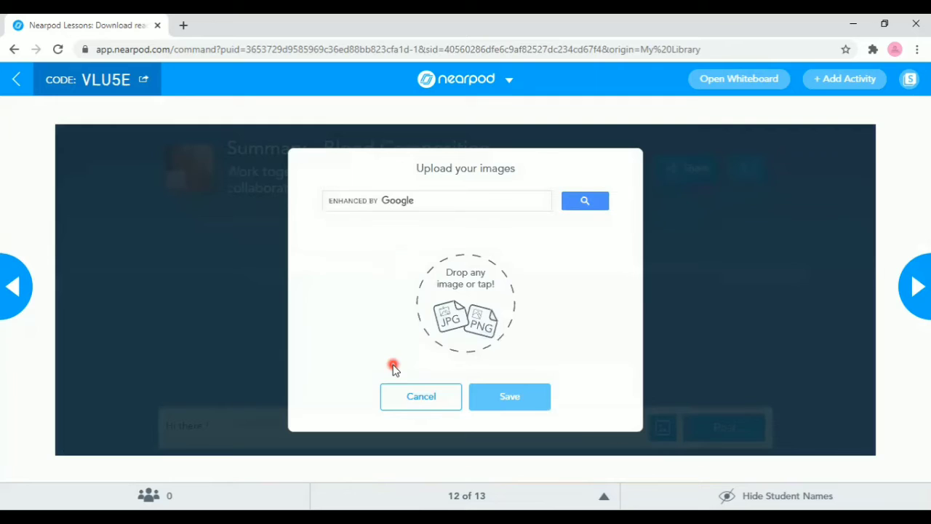
pyautogui.click(416, 203)
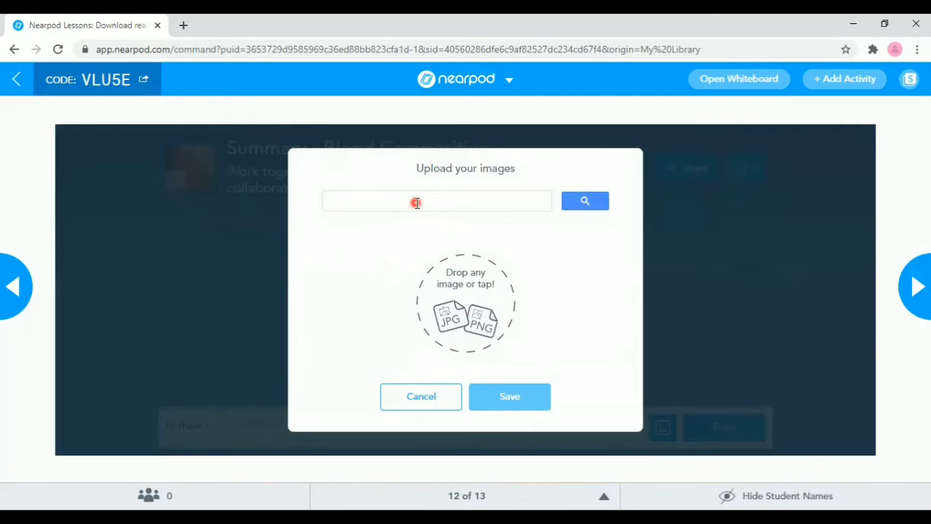
pyautogui.write('wav')
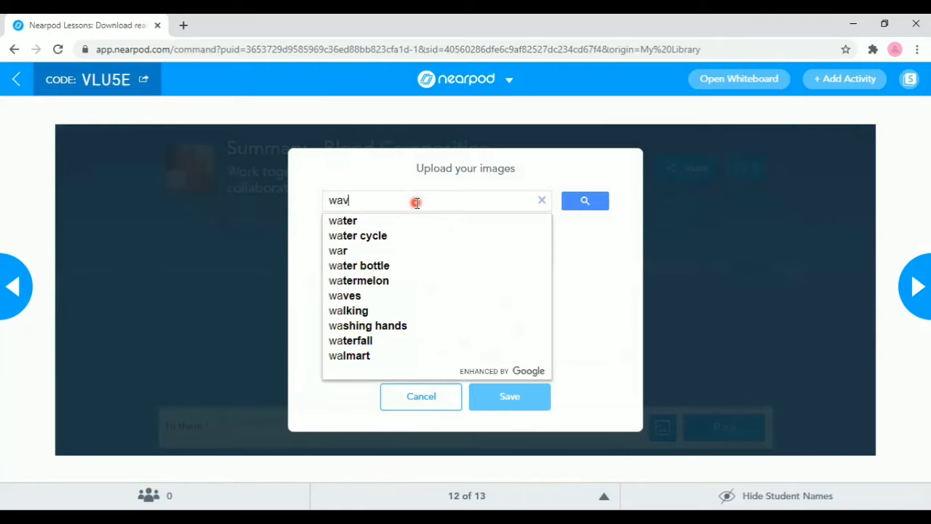
pyautogui.write('i')
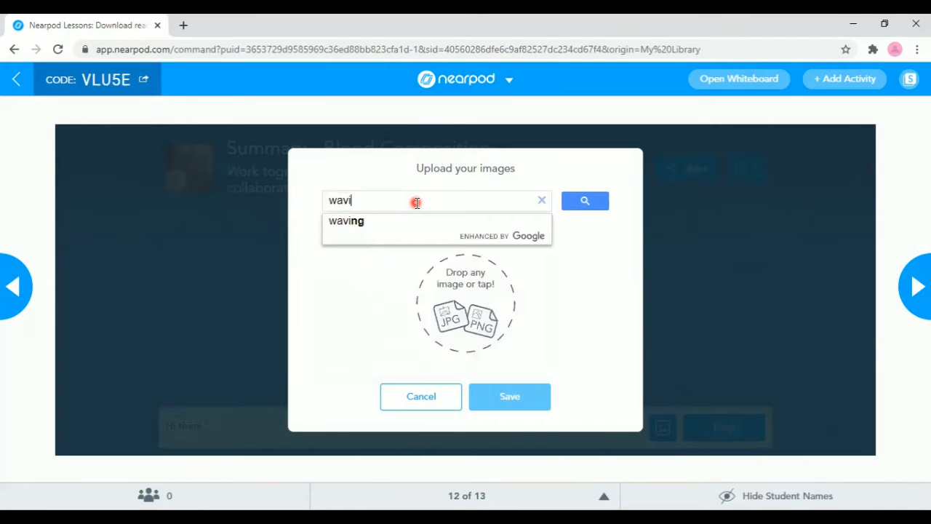
pyautogui.write('ng emoji')
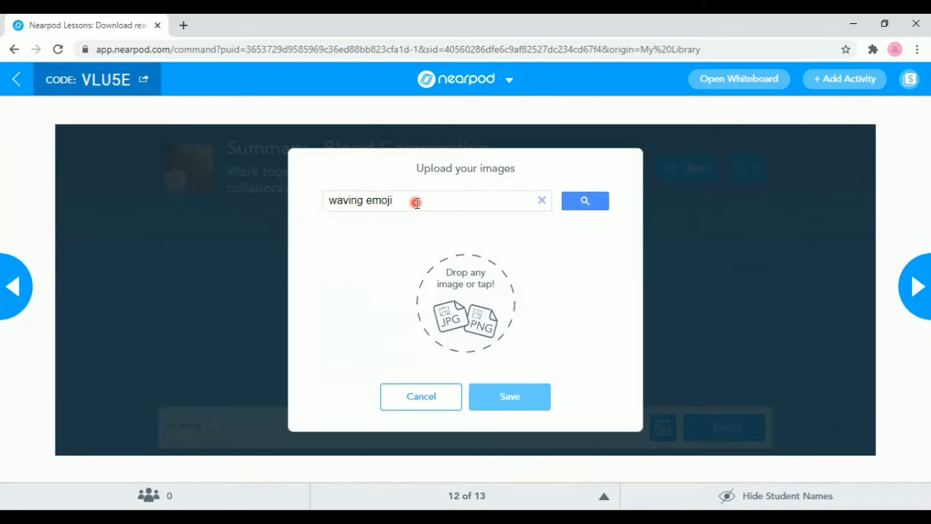
pyautogui.press('Return')
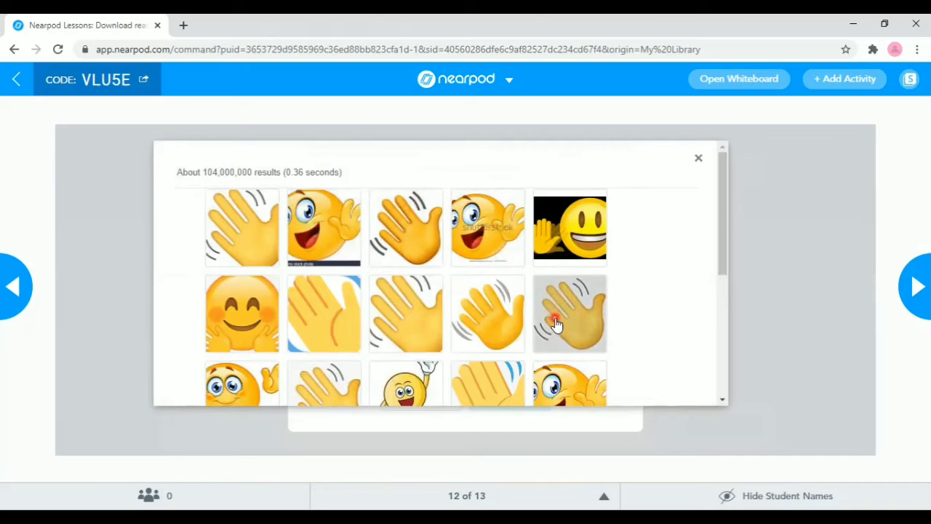
pyautogui.click(571, 388)
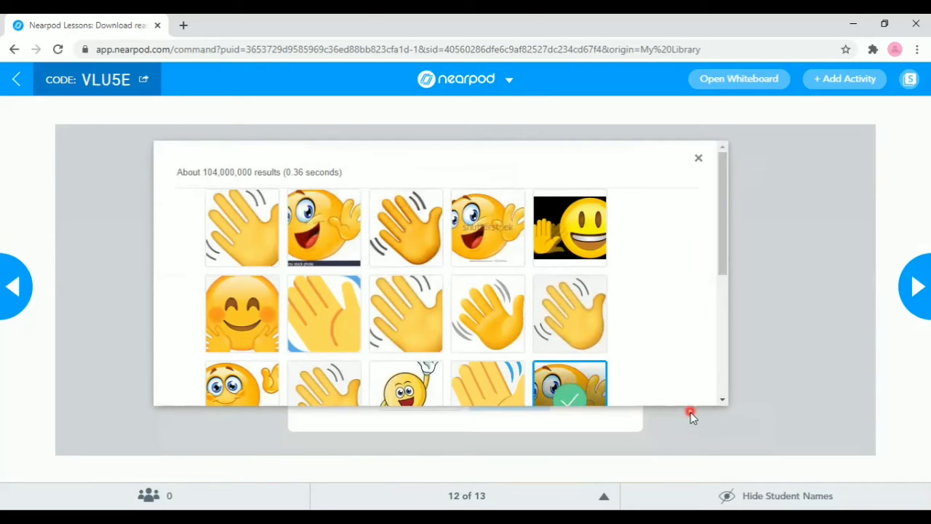
pyautogui.moveTo(726, 250); pyautogui.dragTo(734, 383)
pyautogui.click(495, 309)
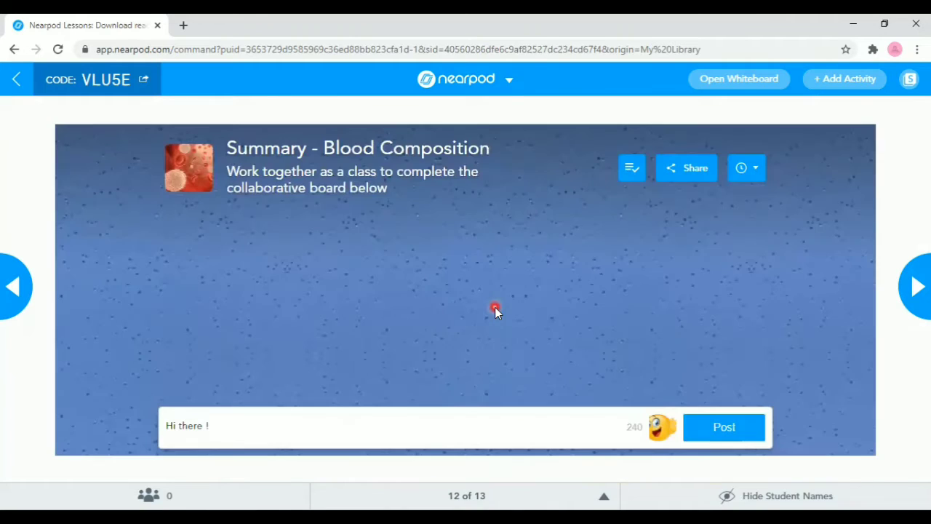
# Post the message with its picture on the collaborative board and like the post.
pyautogui.click(712, 427)
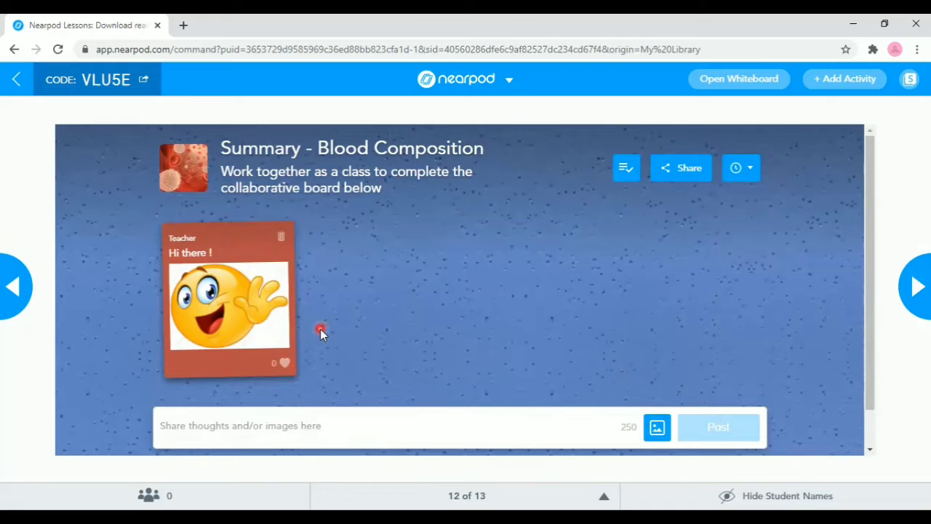
pyautogui.click(284, 363)
# Advance the lesson to the quiz on slide 13 and start the activity.
pyautogui.click(919, 283)
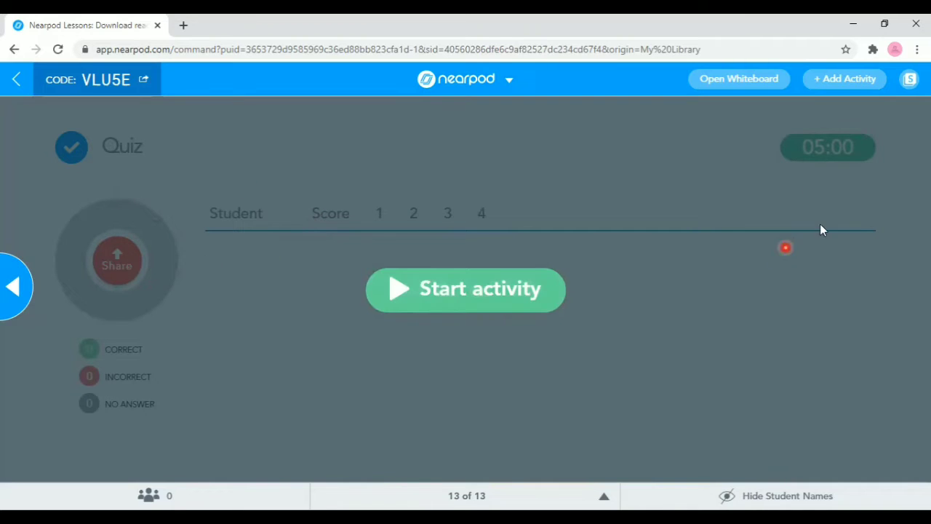
pyautogui.click(465, 278)
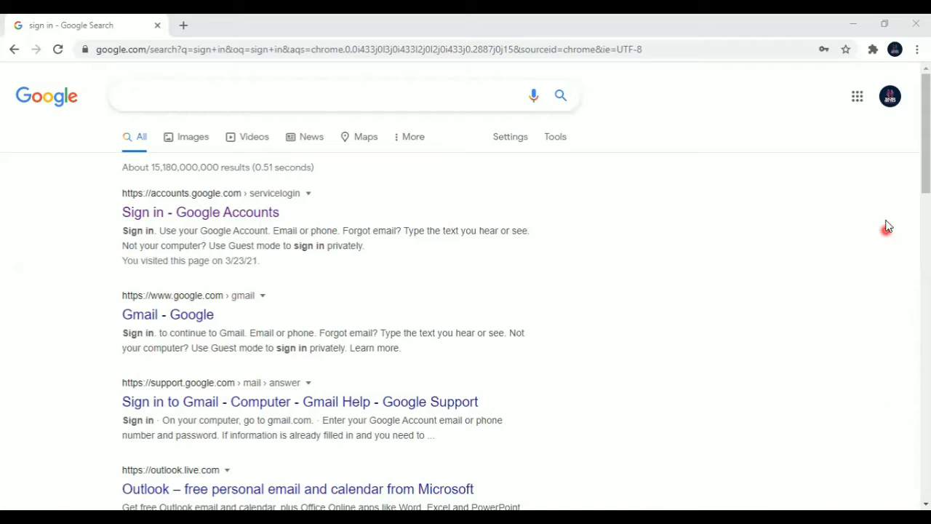
# Switch to Google in the browser, look through the list of available Google accounts, and close it.
pyautogui.click(890, 98)
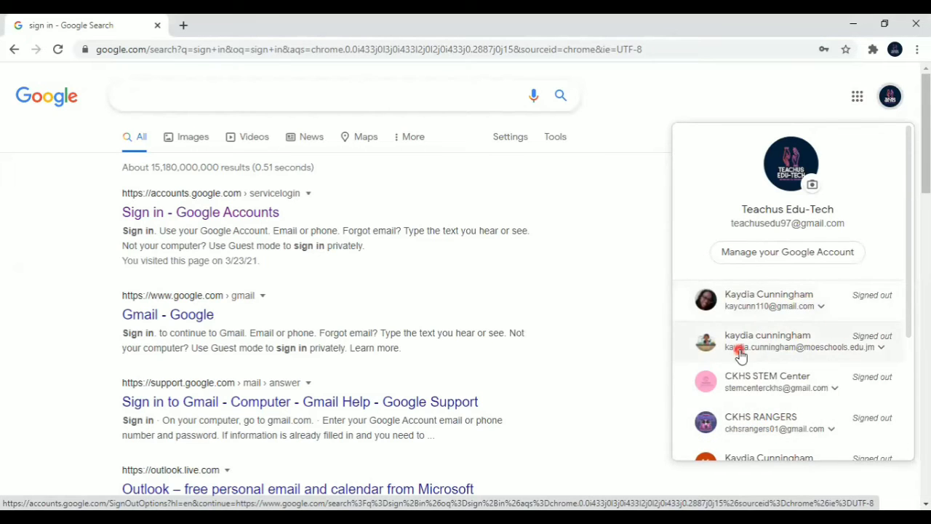
pyautogui.moveTo(908, 251); pyautogui.dragTo(921, 354)
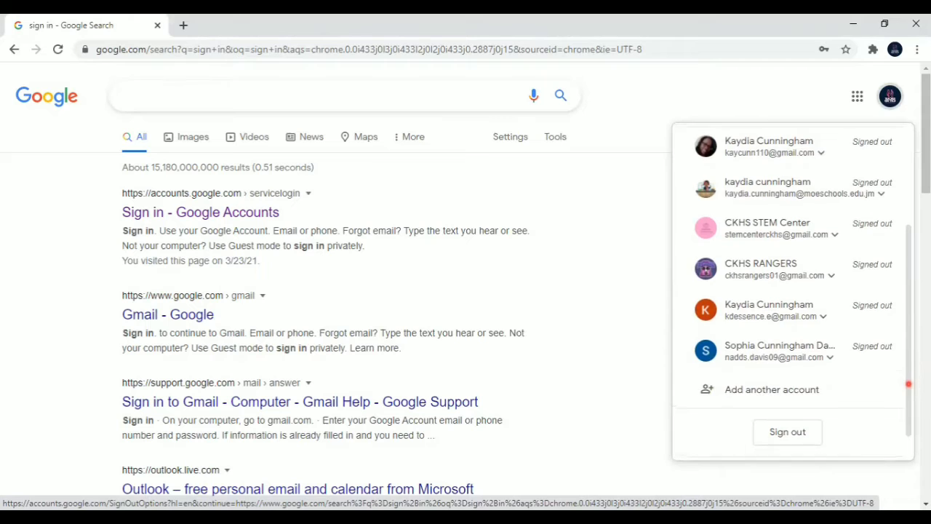
pyautogui.scroll(2, 909, 357)
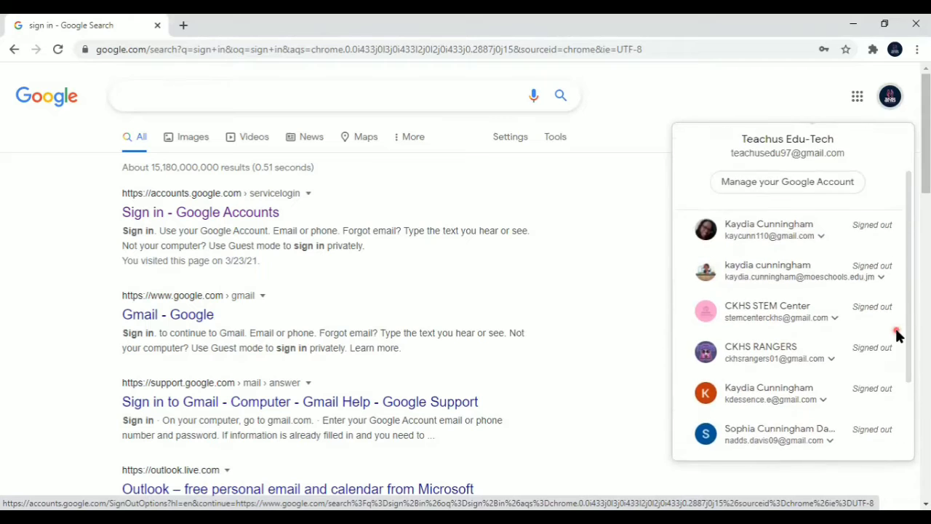
pyautogui.click(640, 217)
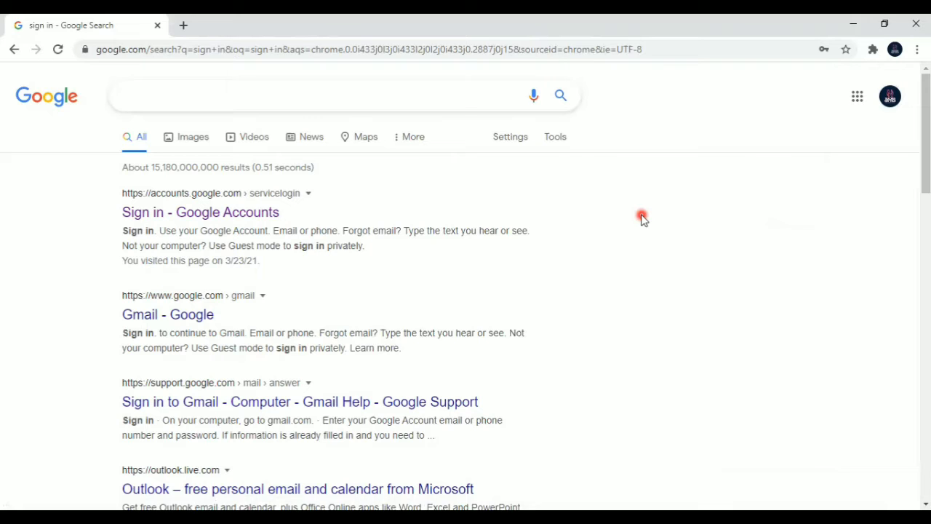
# Open Google Slides from the Google apps list and dismiss its welcome message.
pyautogui.click(859, 96)
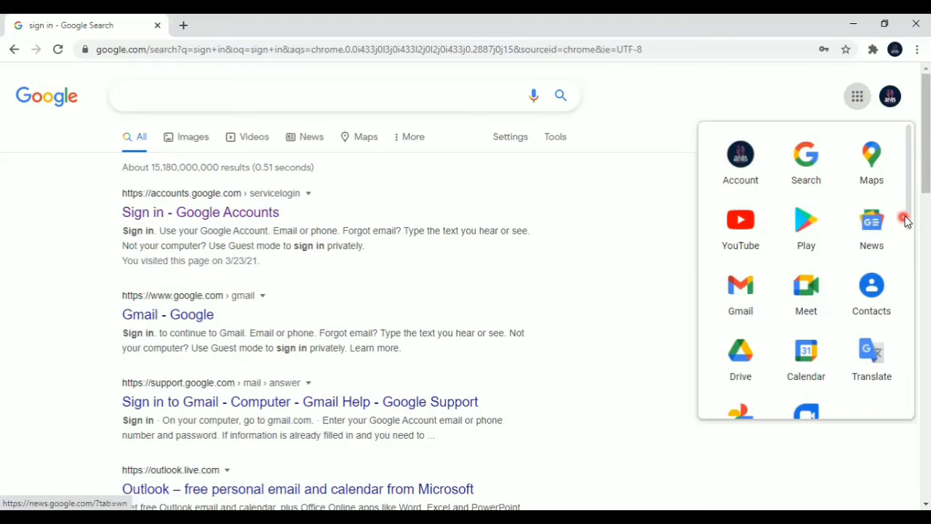
pyautogui.moveTo(906, 210); pyautogui.dragTo(906, 175)
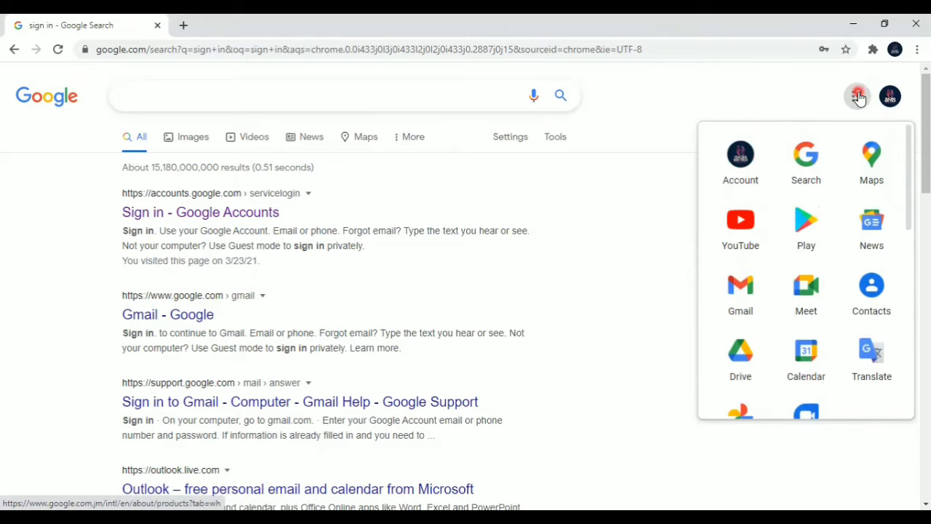
pyautogui.moveTo(913, 193); pyautogui.dragTo(914, 267)
pyautogui.click(879, 312)
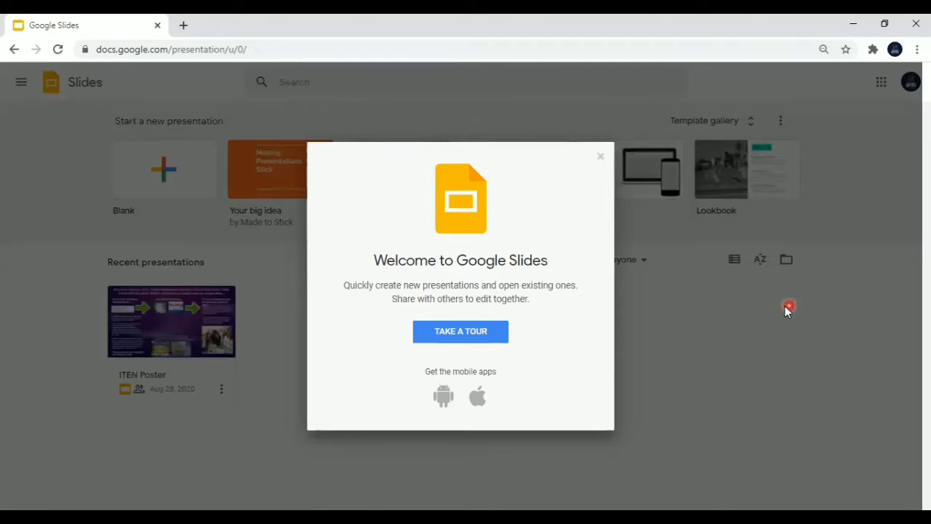
pyautogui.click(600, 157)
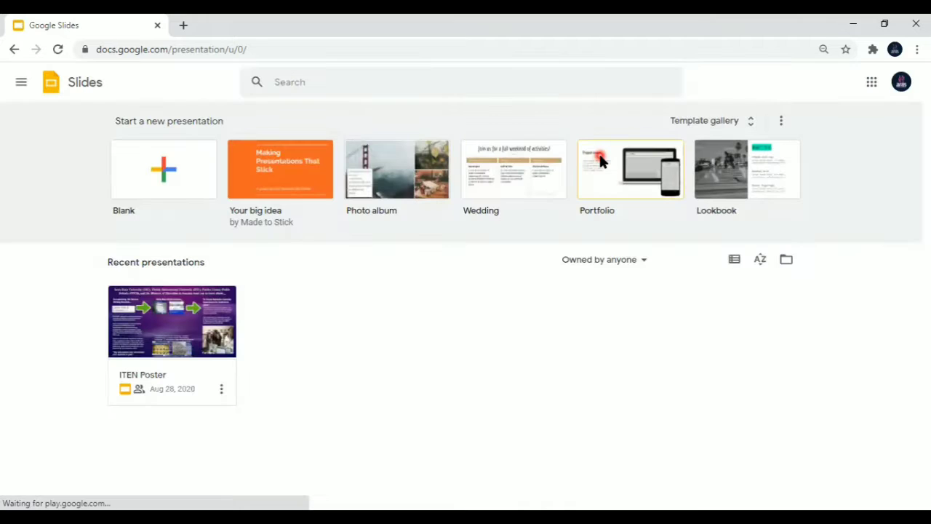
# Create a blank presentation, dismissing the autofit text tip and closing the theme choices.
pyautogui.click(164, 170)
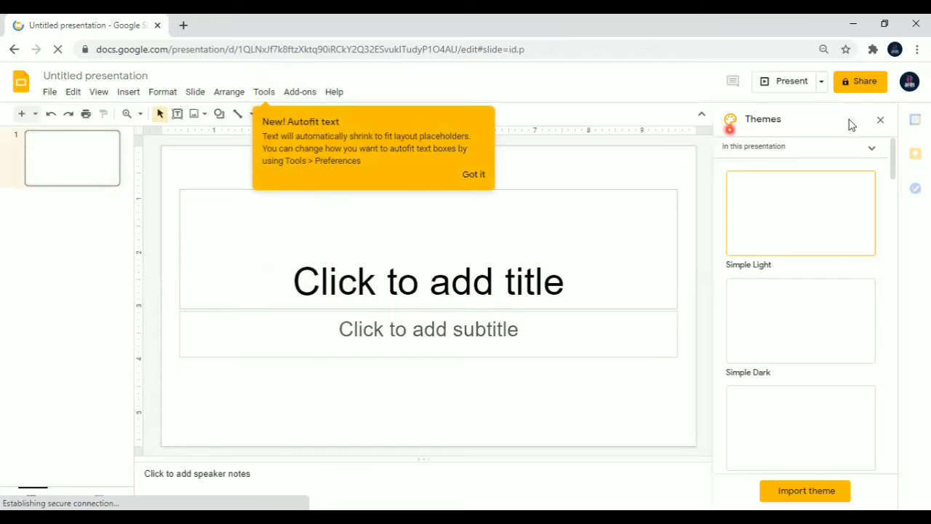
pyautogui.click(467, 175)
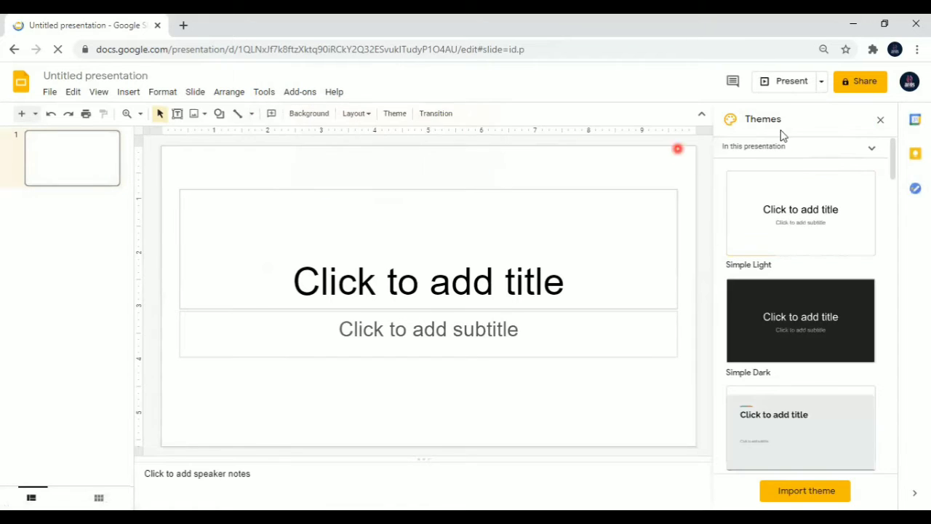
pyautogui.click(881, 121)
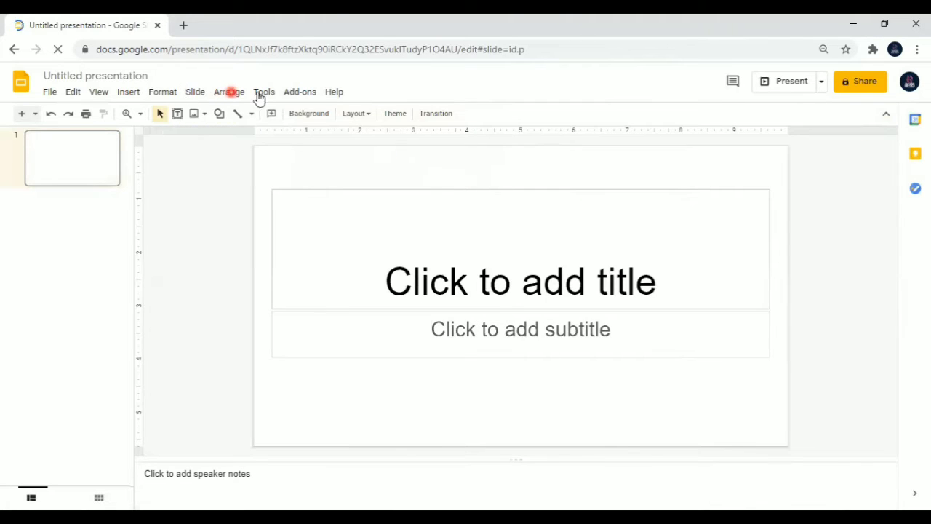
# Browse the available Slides add-ons in the Google Workspace Marketplace and open the Nearpod listing.
pyautogui.click(298, 94)
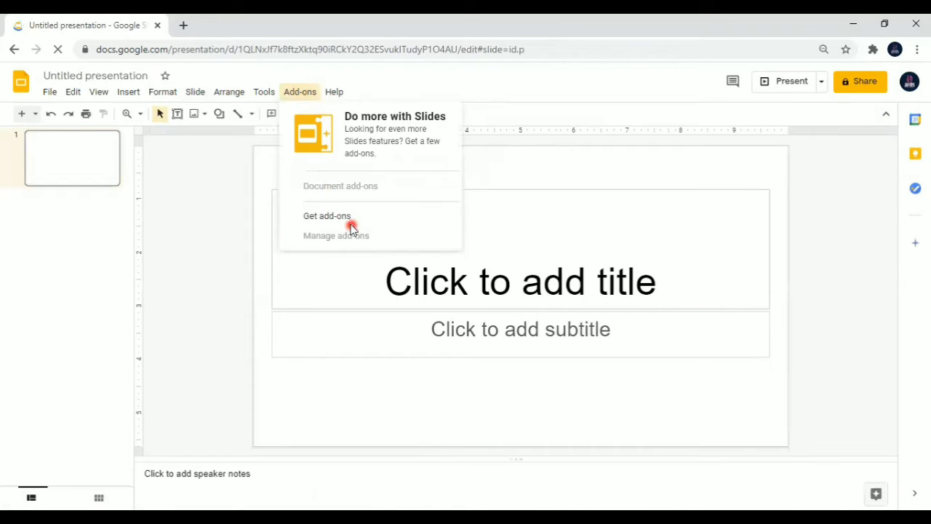
pyautogui.click(338, 218)
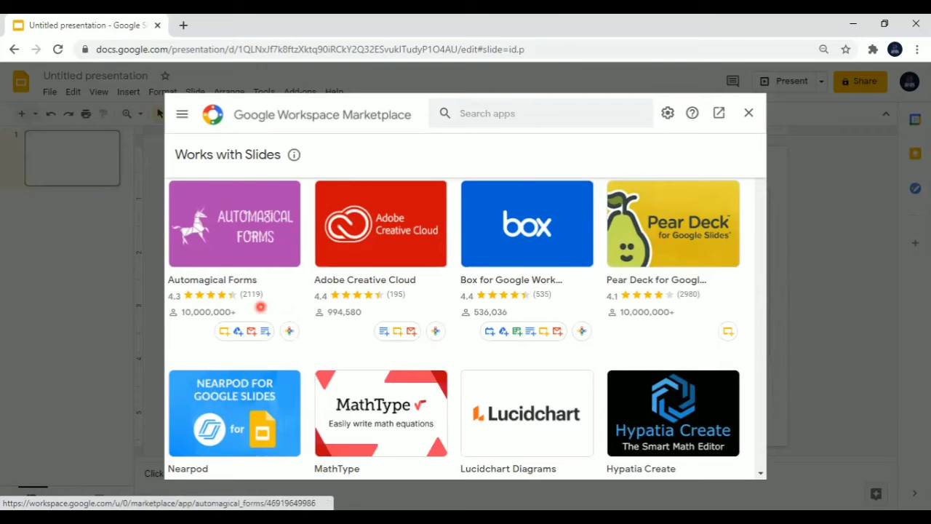
pyautogui.click(495, 115)
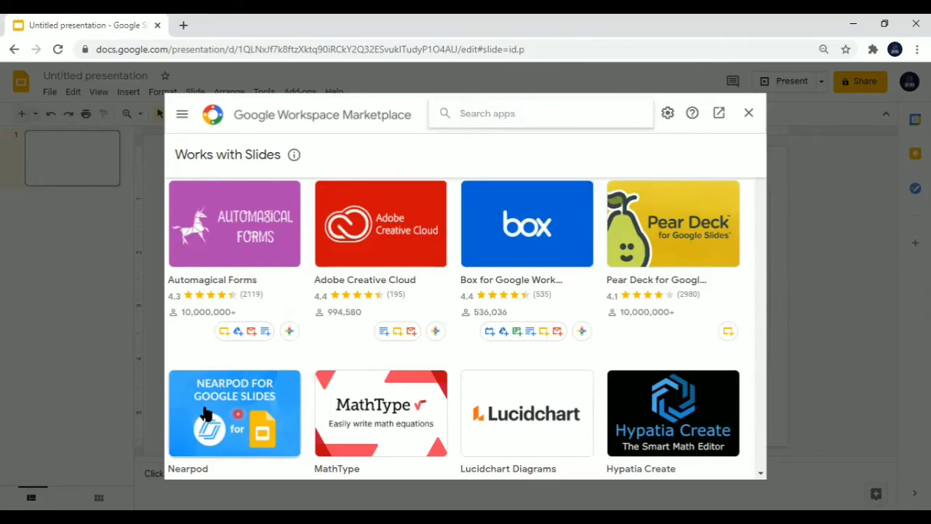
pyautogui.click(249, 407)
pyautogui.click(240, 424)
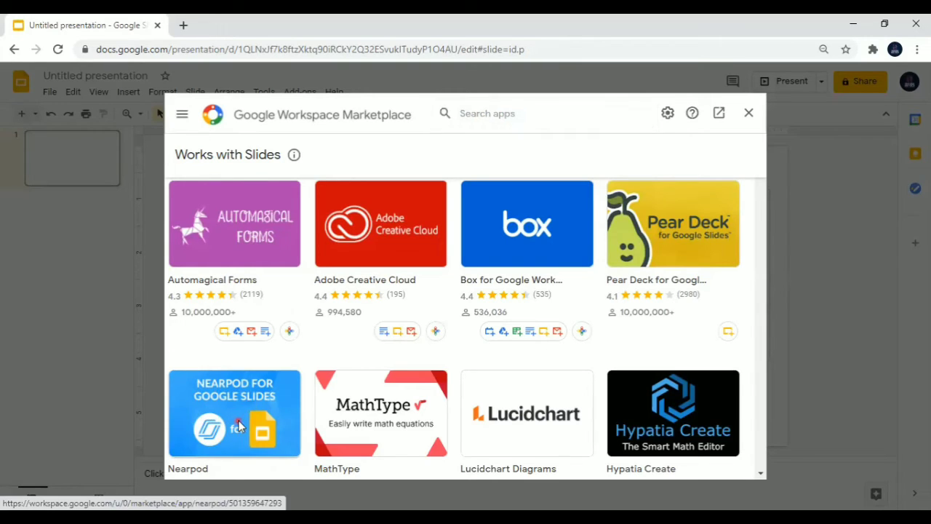
pyautogui.click(239, 425)
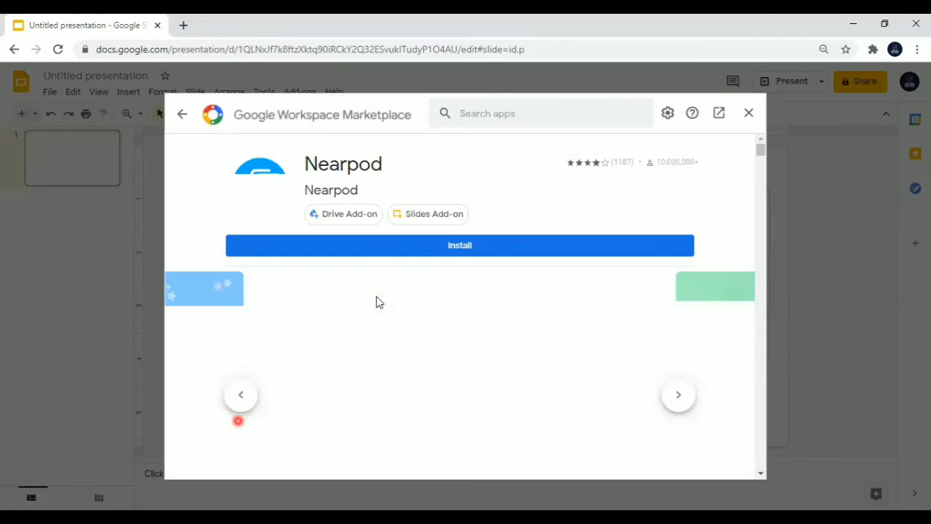
# Install the Nearpod add-on from its Marketplace listing and grant the permission it asks for.
pyautogui.click(447, 254)
pyautogui.click(462, 245)
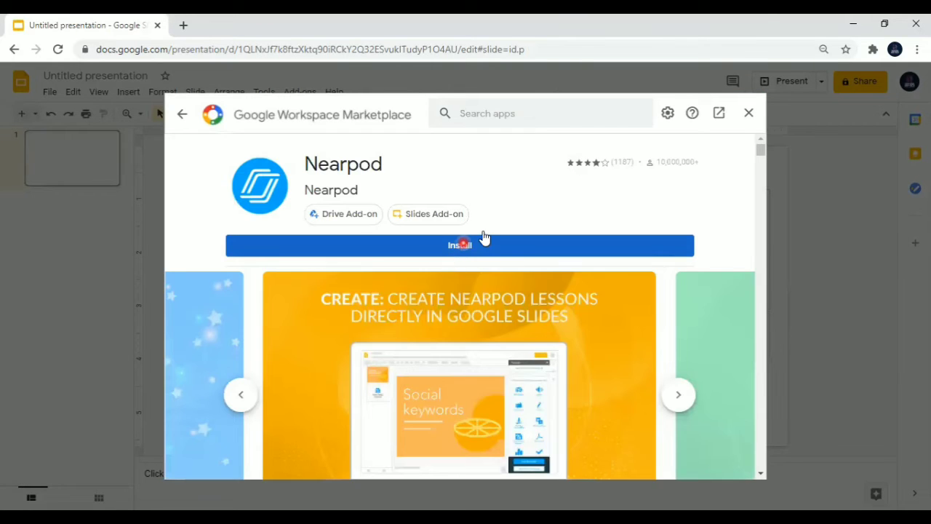
pyautogui.click(458, 247)
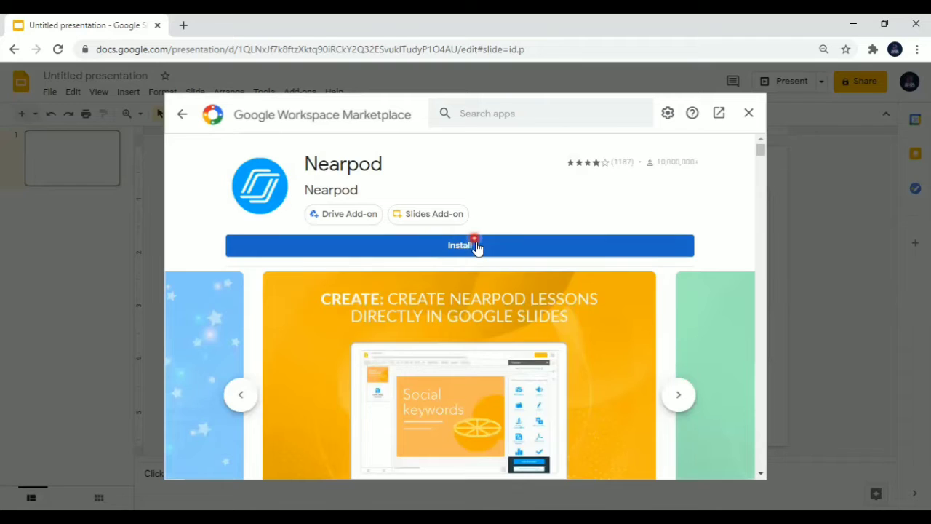
pyautogui.click(473, 244)
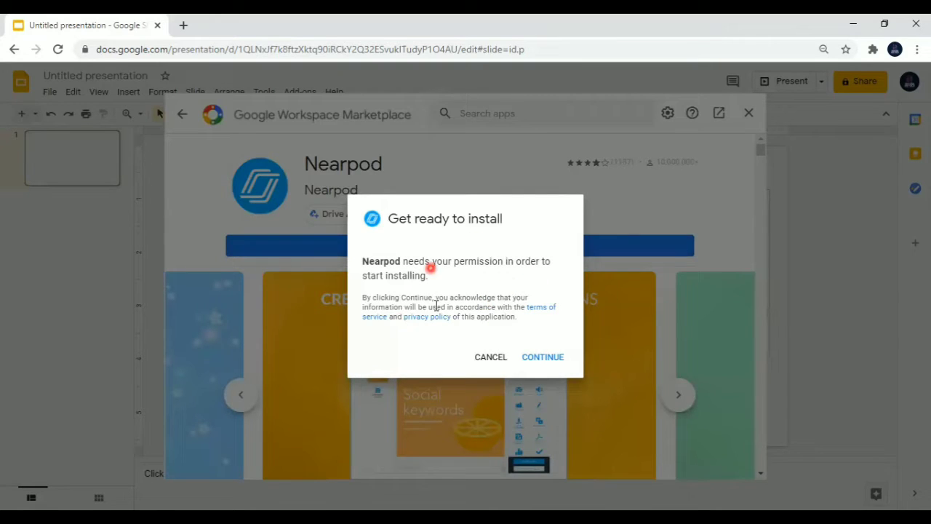
pyautogui.click(542, 358)
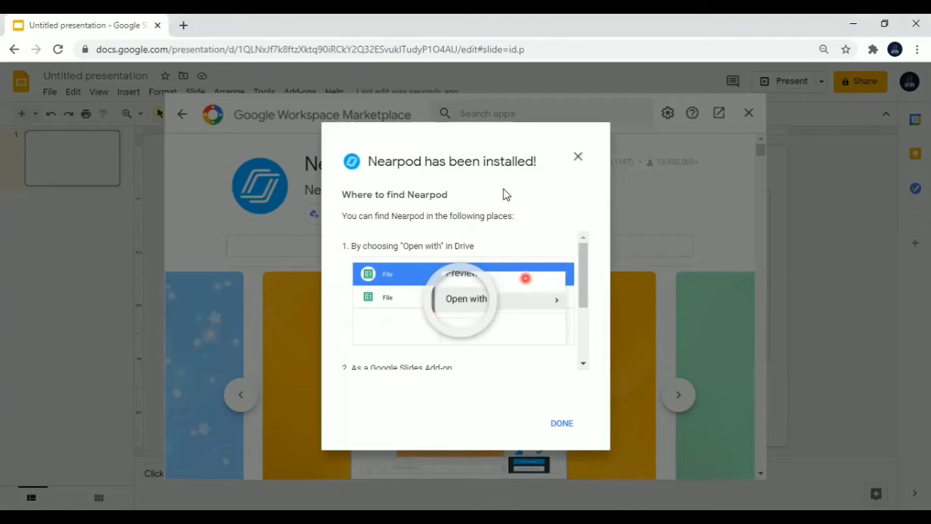
# Read through the places where Nearpod can be found, finish the installation, and close the Marketplace.
pyautogui.moveTo(588, 291); pyautogui.dragTo(594, 361)
pyautogui.click(563, 422)
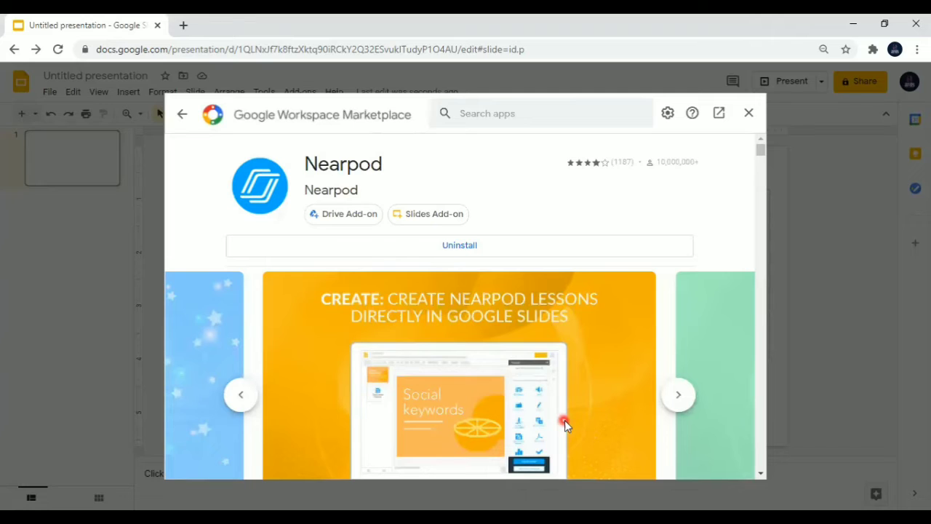
pyautogui.click(750, 113)
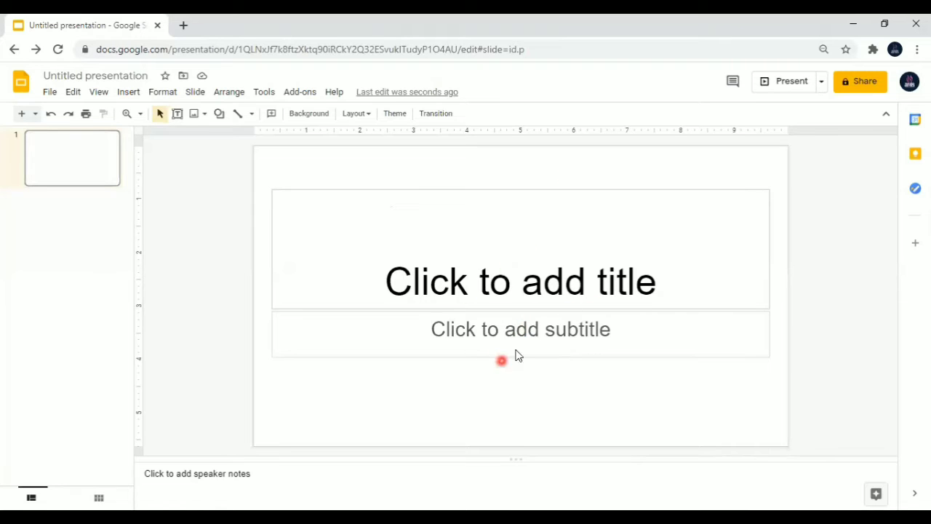
# Open the installed Nearpod add-on in the presentation.
pyautogui.click(292, 93)
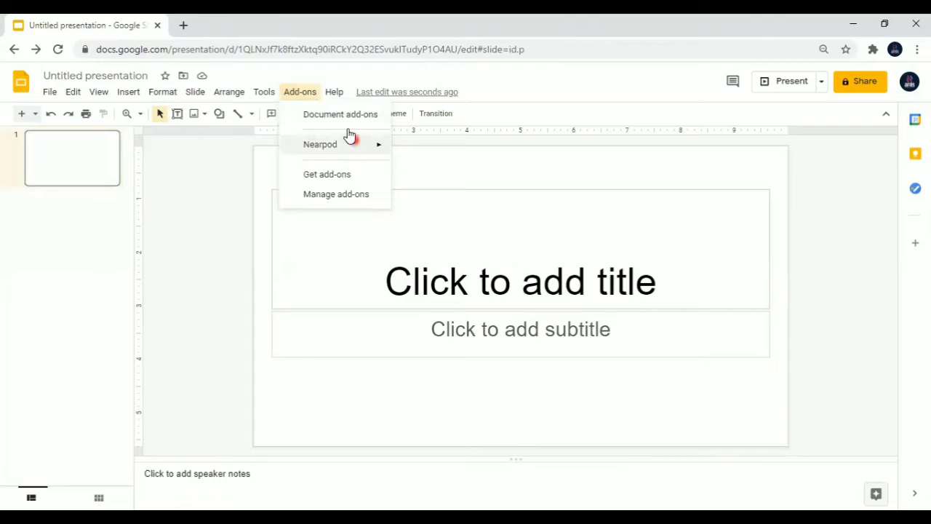
pyautogui.moveTo(318, 144)
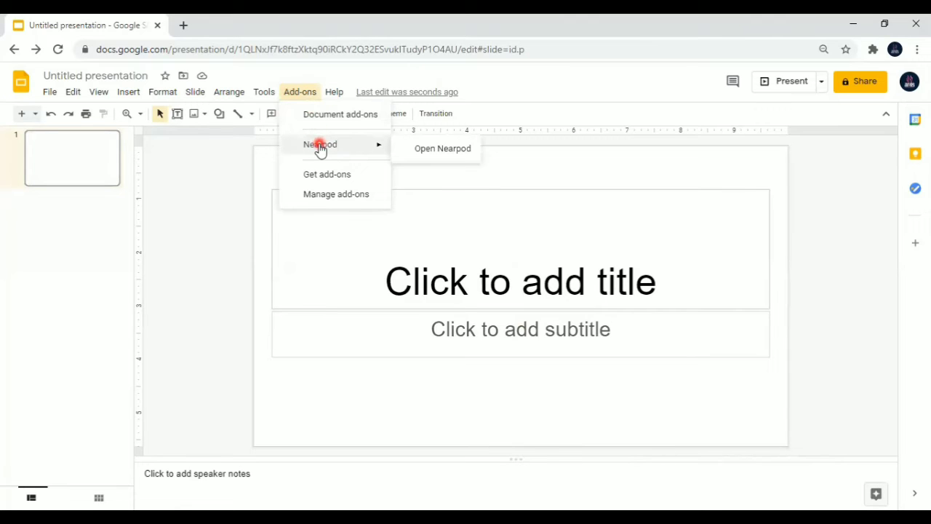
pyautogui.click(423, 150)
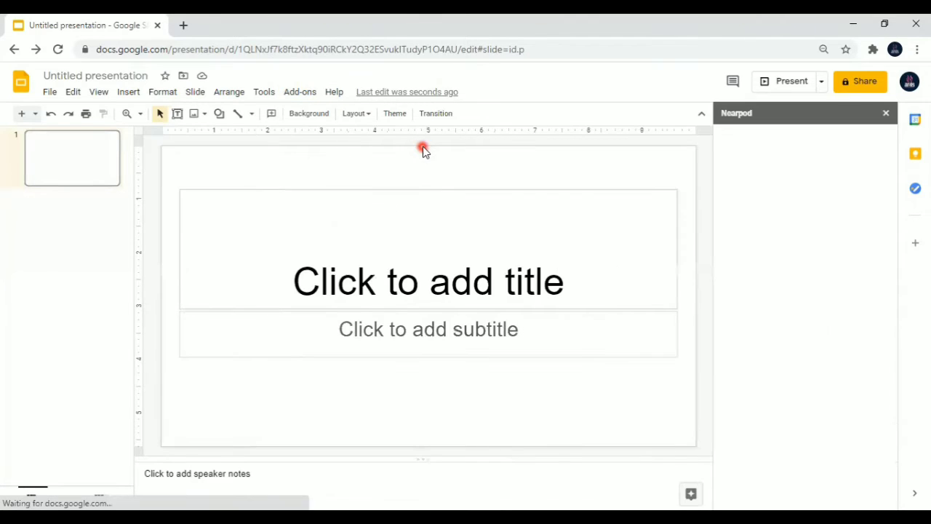
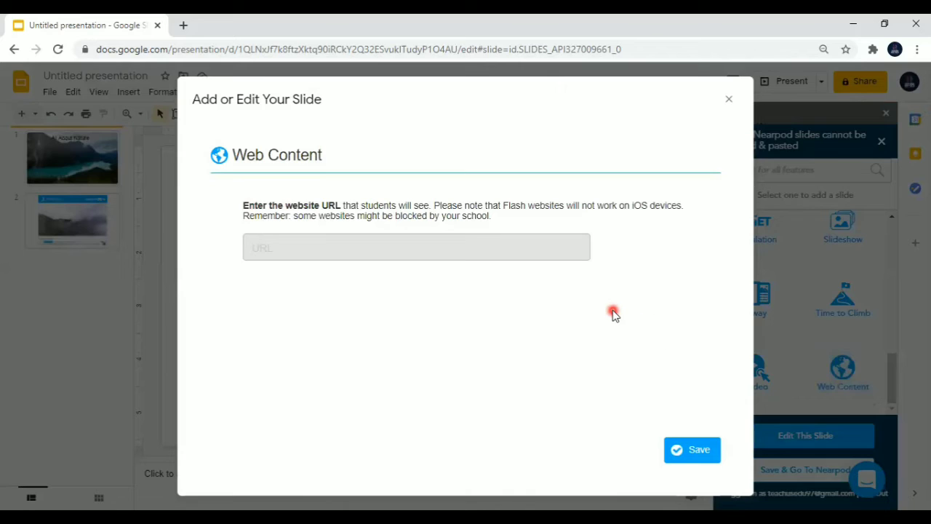
# Open YouTube in a new browser tab and search for "natural rainforest".
pyautogui.click(183, 26)
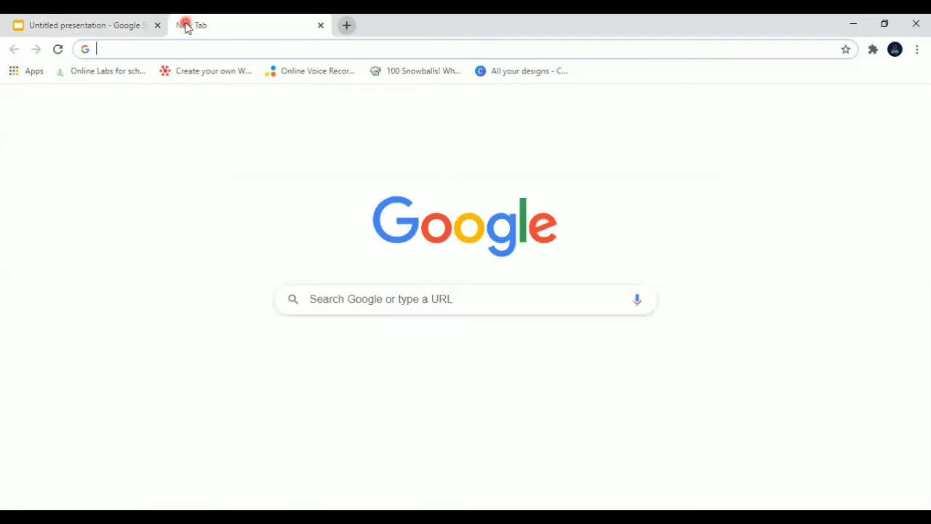
pyautogui.click(320, 369)
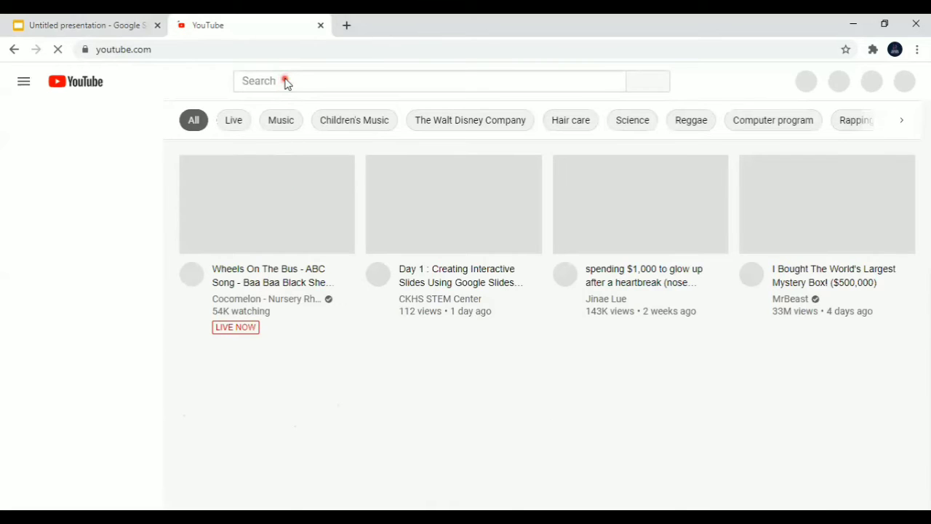
pyautogui.click(285, 82)
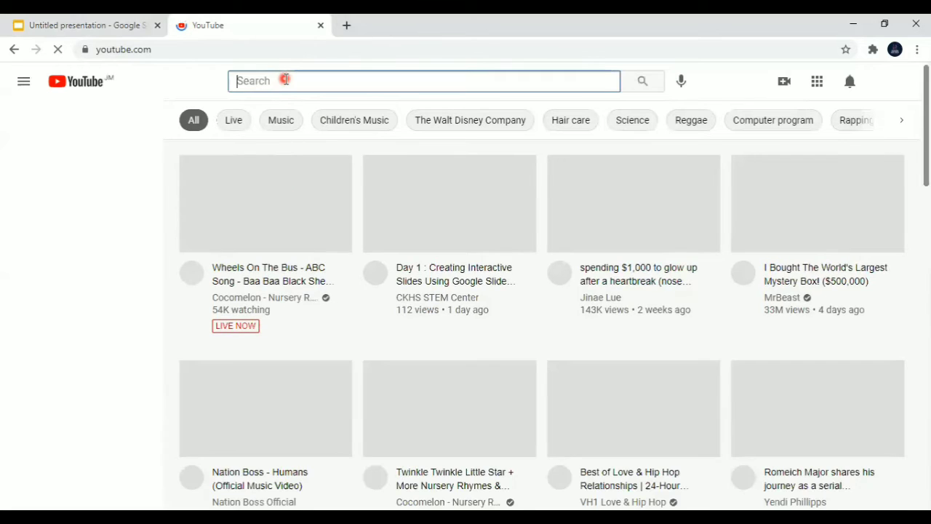
pyautogui.write('natural ')
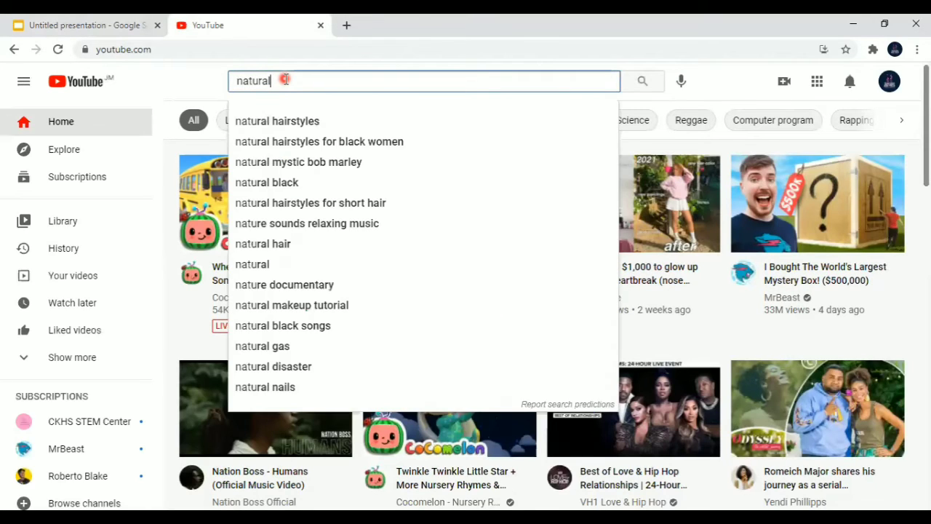
pyautogui.write('rainfor')
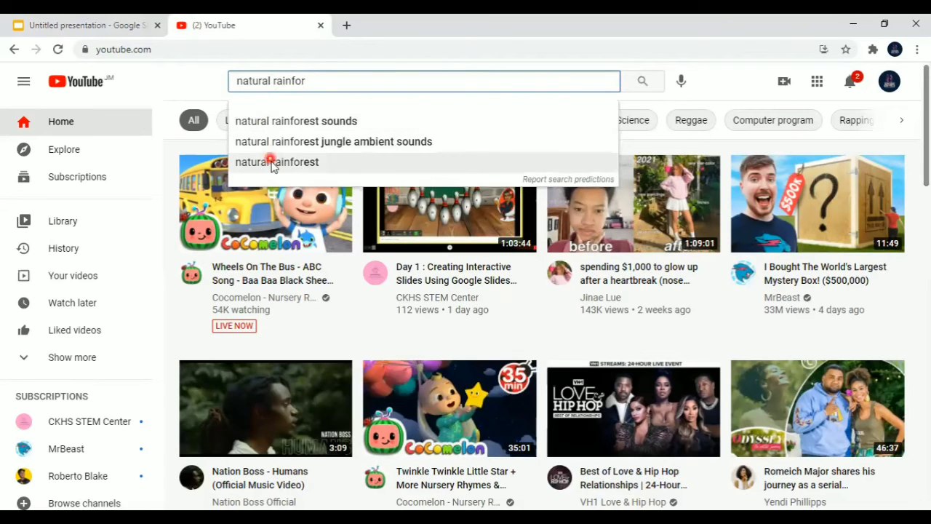
pyautogui.click(272, 166)
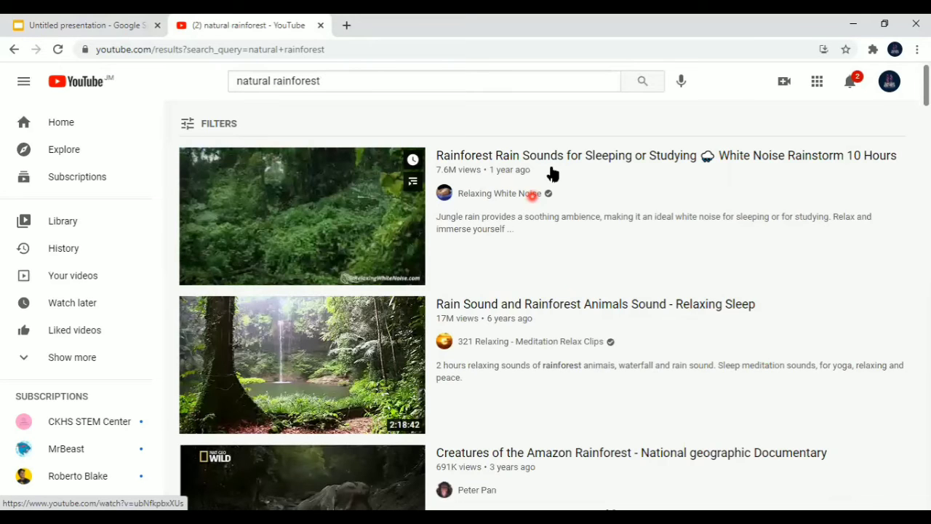
# Open the video "Rainforest Rain Sounds for Sleeping or Studying" and pause its playback.
pyautogui.click(549, 164)
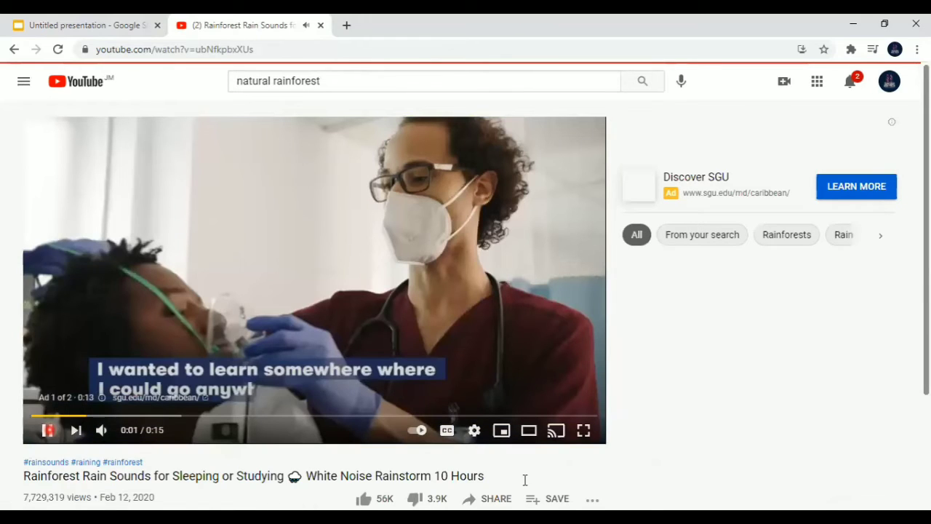
pyautogui.click(525, 480)
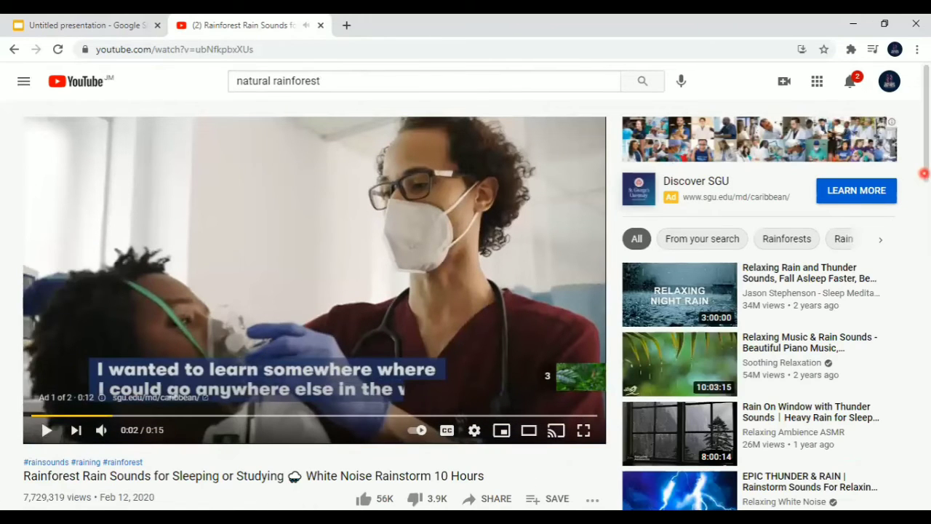
pyautogui.scroll(-3, 676, 305)
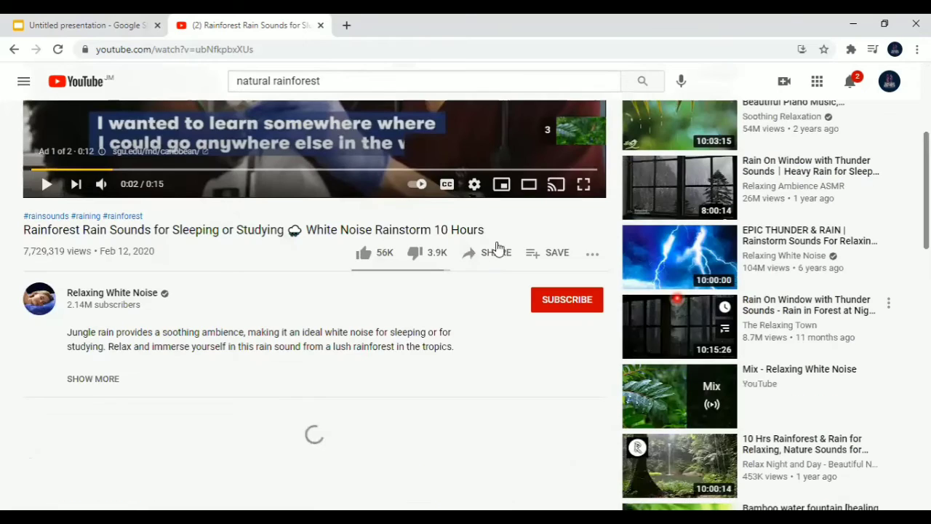
# Copy the rainforest video's share link and close the YouTube tab.
pyautogui.click(485, 253)
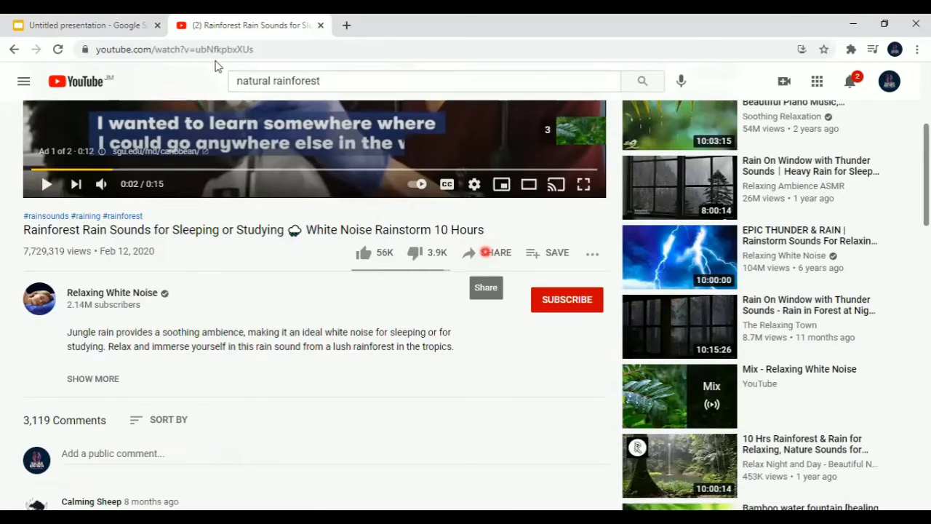
pyautogui.click(225, 29)
pyautogui.click(252, 49)
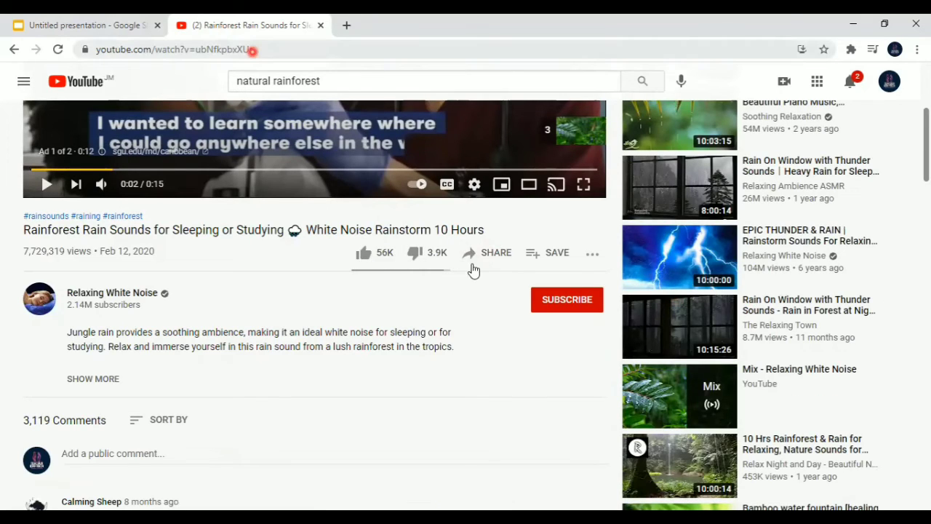
pyautogui.click(432, 240)
pyautogui.click(494, 256)
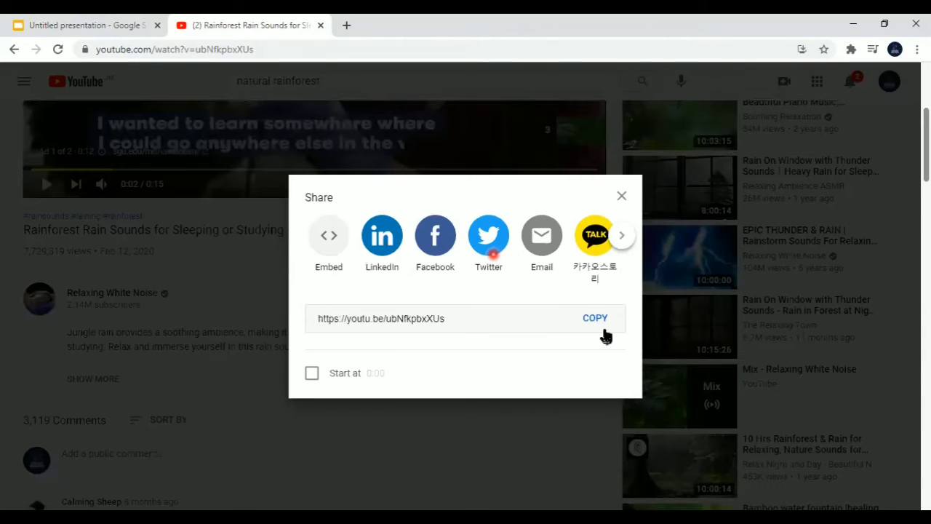
pyautogui.click(598, 318)
pyautogui.click(622, 199)
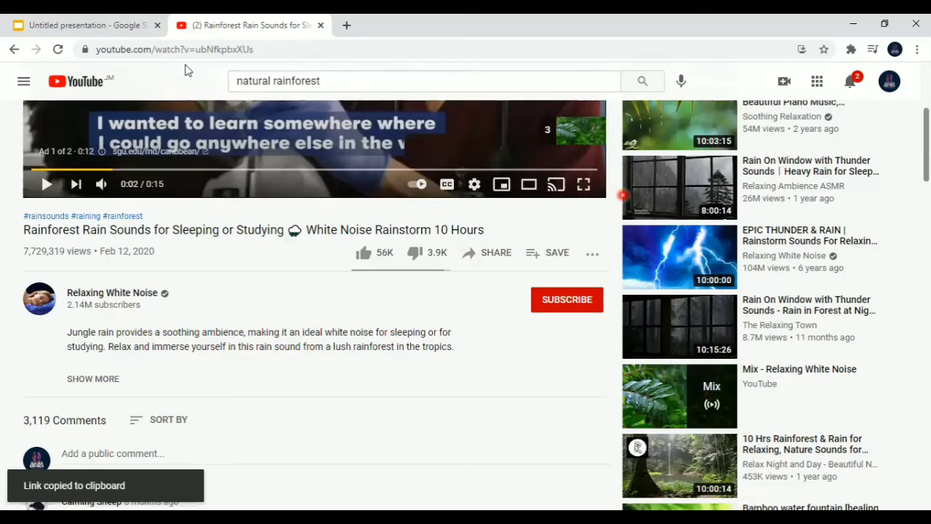
pyautogui.click(183, 31)
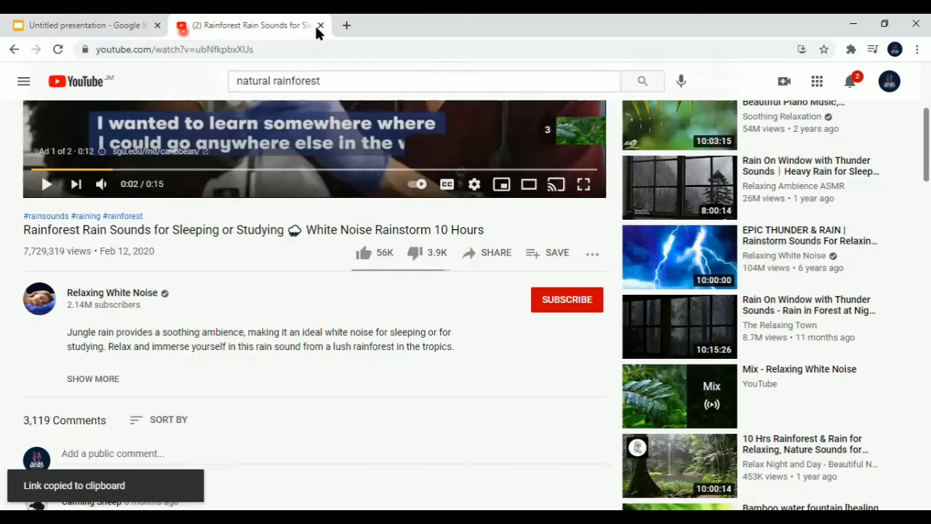
pyautogui.click(320, 26)
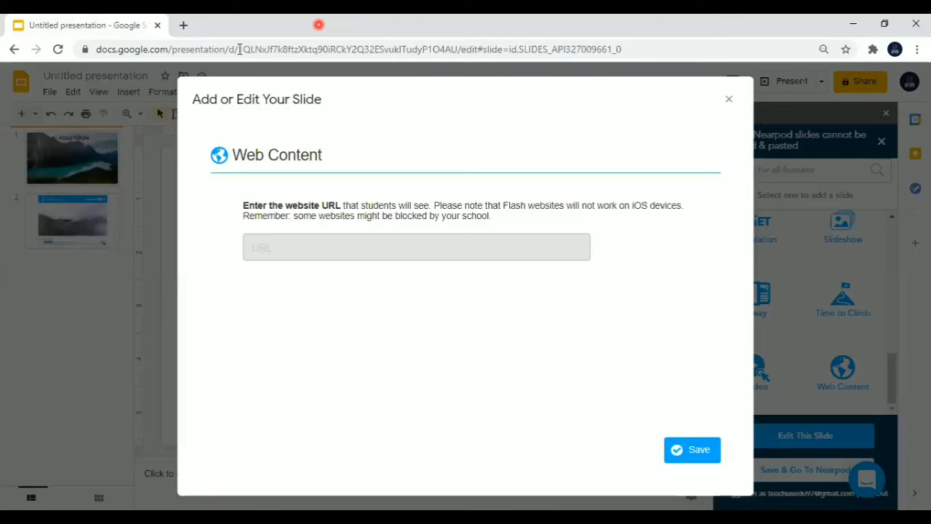
pyautogui.click(238, 49)
pyautogui.click(297, 238)
pyautogui.click(298, 246)
pyautogui.rightClick(298, 246)
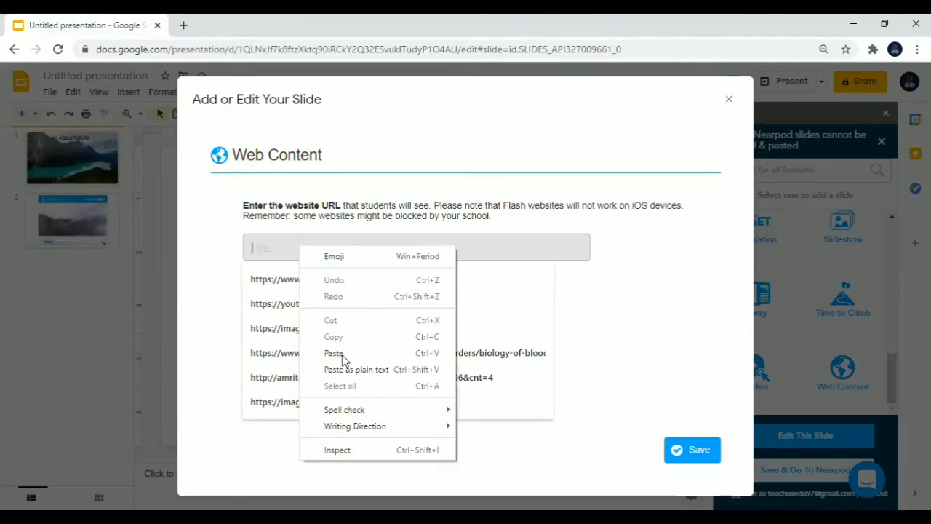
pyautogui.click(334, 353)
pyautogui.click(476, 267)
pyautogui.hotkey('ctrl', 'v')
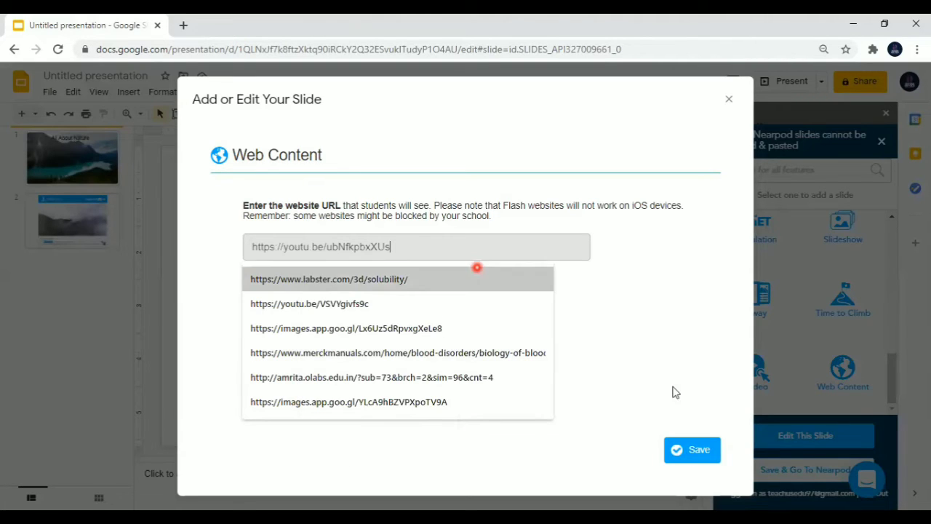
pyautogui.click(687, 451)
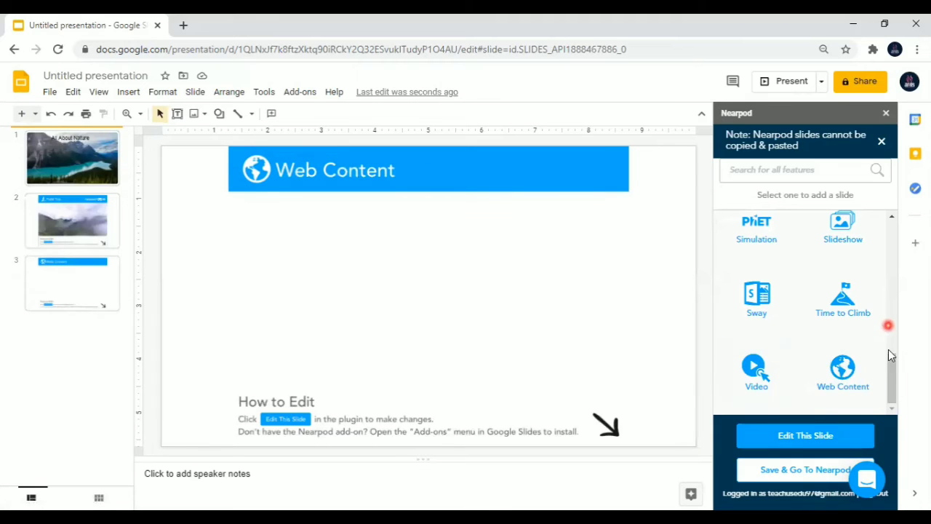
# Start a Time to Climb activity from the Nearpod features and browse its library of ready-made activities.
pyautogui.scroll(1, 891, 356)
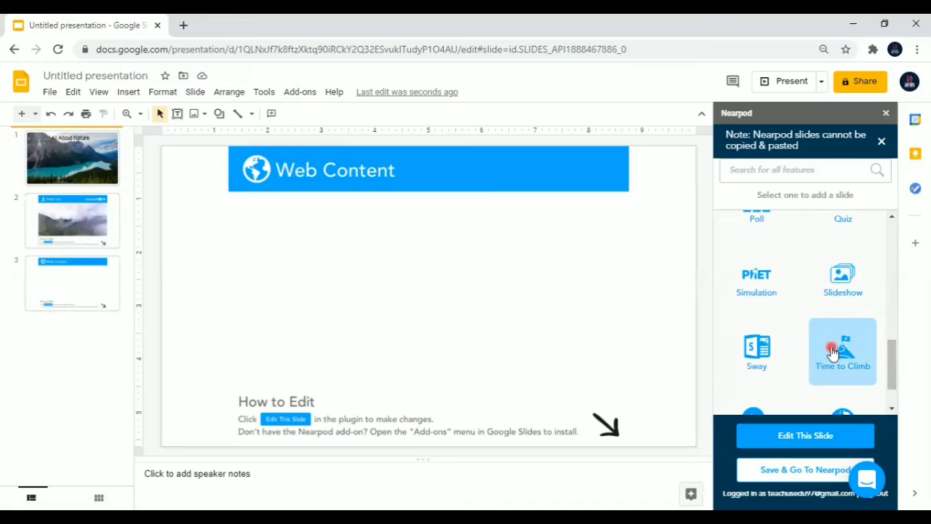
pyautogui.click(833, 352)
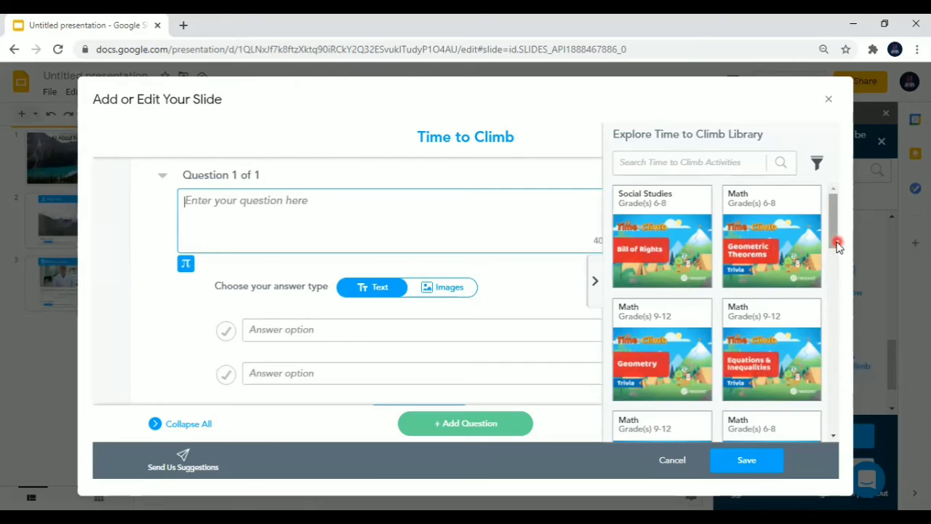
pyautogui.moveTo(834, 243); pyautogui.dragTo(843, 274)
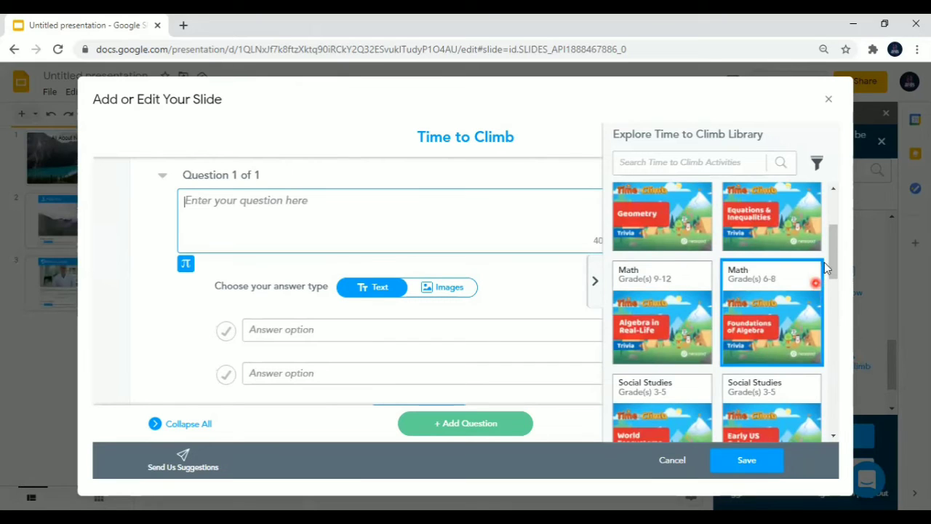
pyautogui.moveTo(837, 254); pyautogui.dragTo(842, 451)
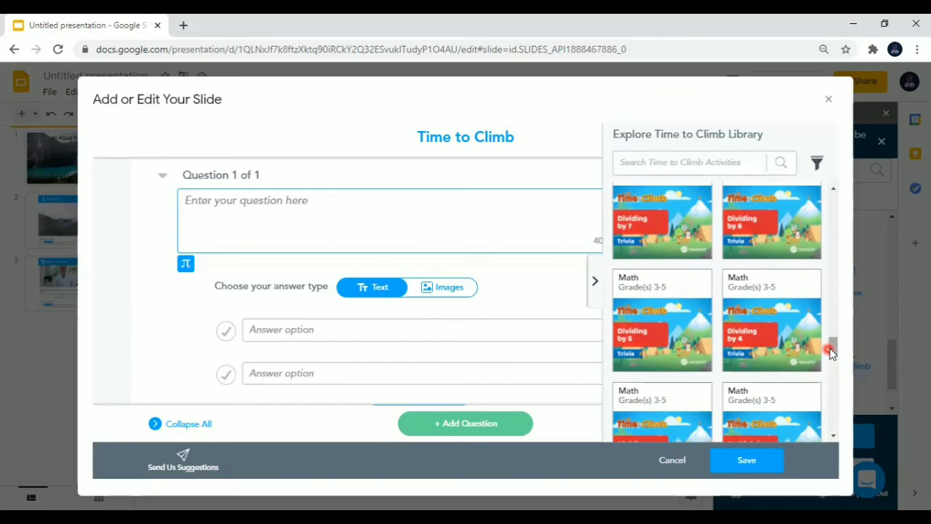
pyautogui.moveTo(833, 353); pyautogui.dragTo(838, 413)
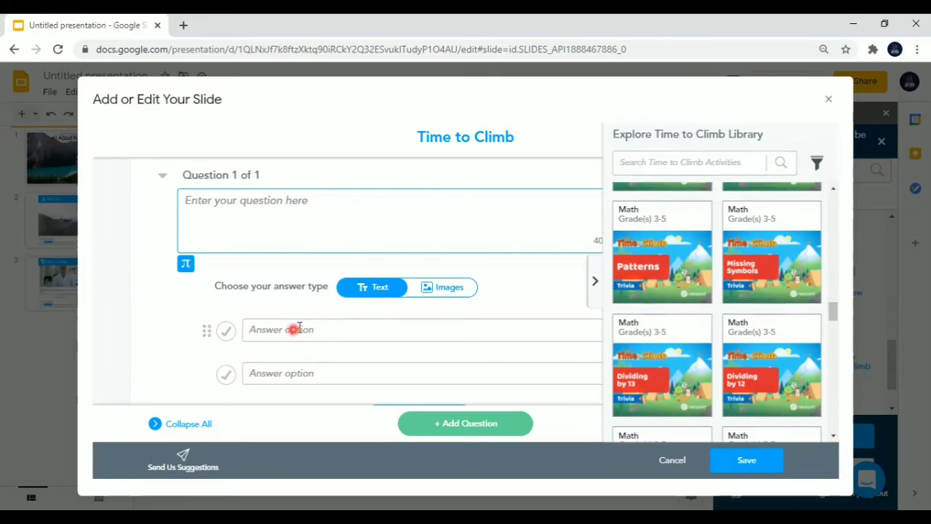
# Set the answer type of the first Time to Climb question to Images.
pyautogui.click(432, 293)
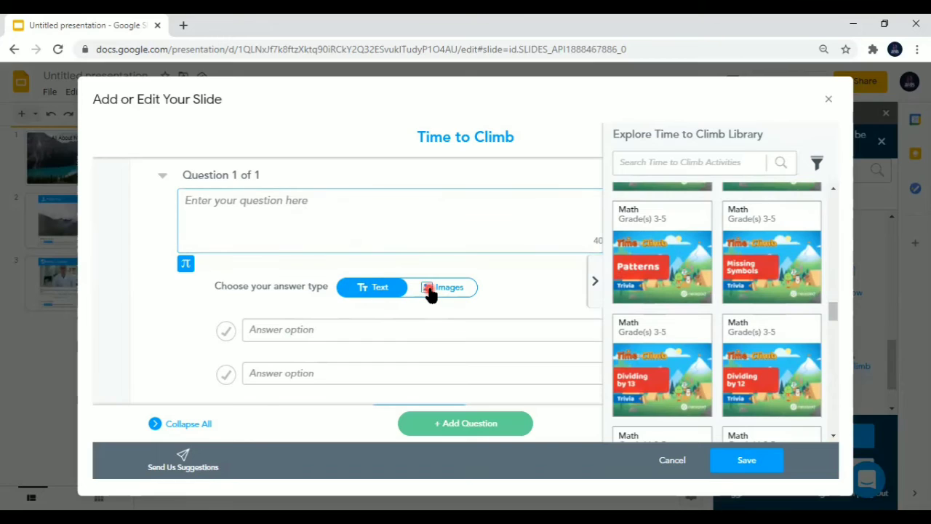
pyautogui.click(315, 332)
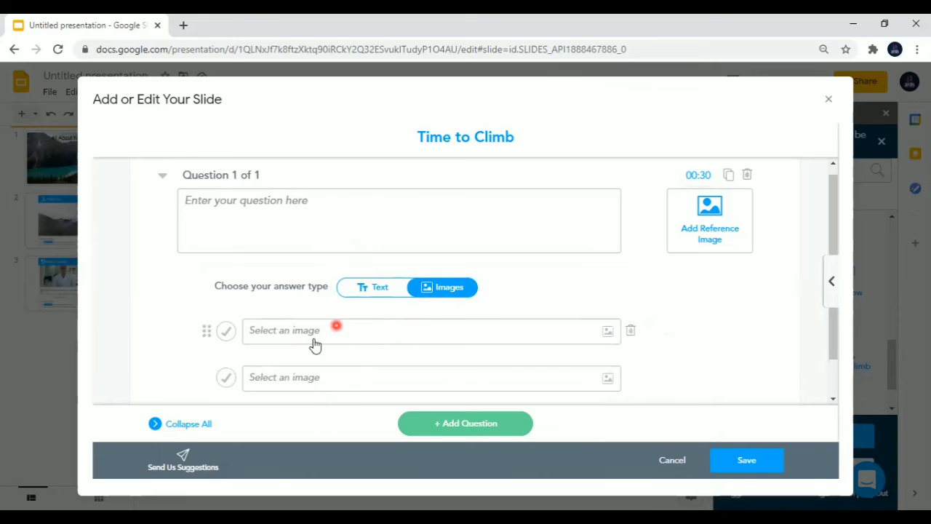
# Switch the Time to Climb question's answer type to Text and try marking the first answer as correct and adding another question.
pyautogui.click(367, 287)
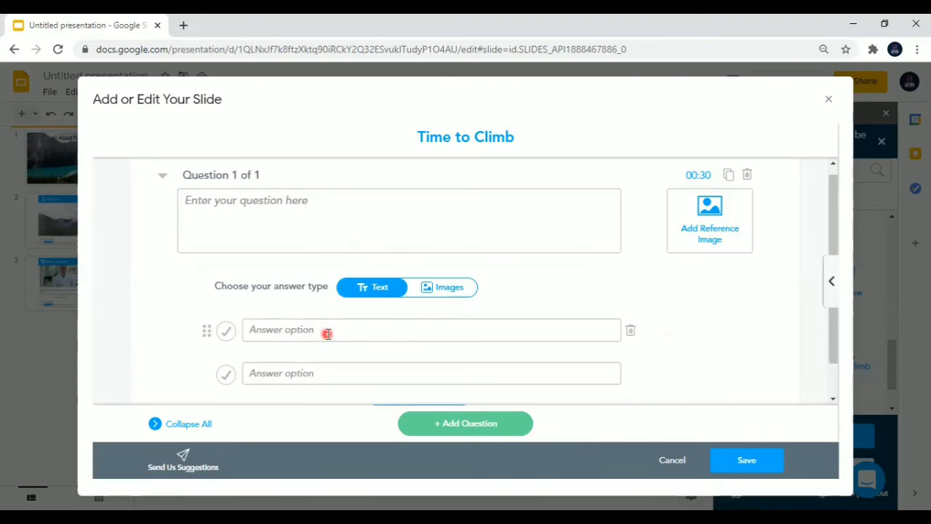
pyautogui.click(226, 331)
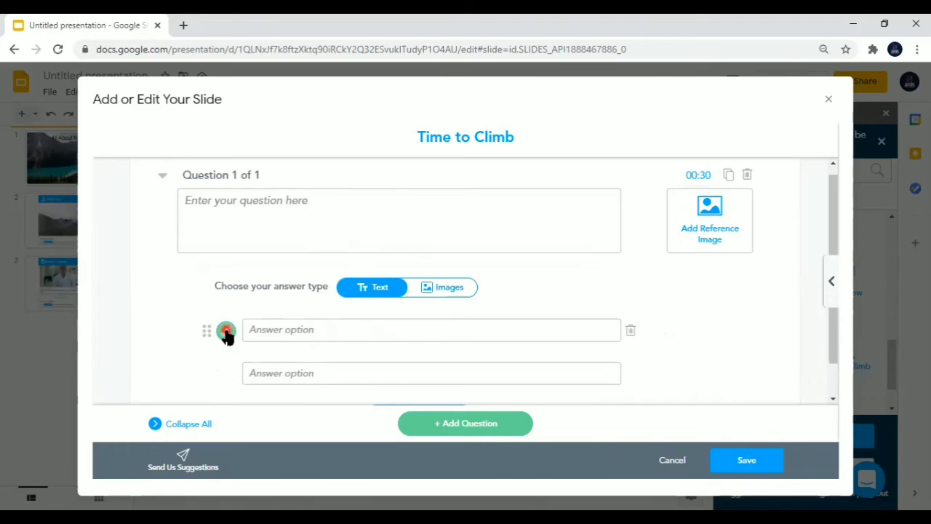
pyautogui.click(228, 333)
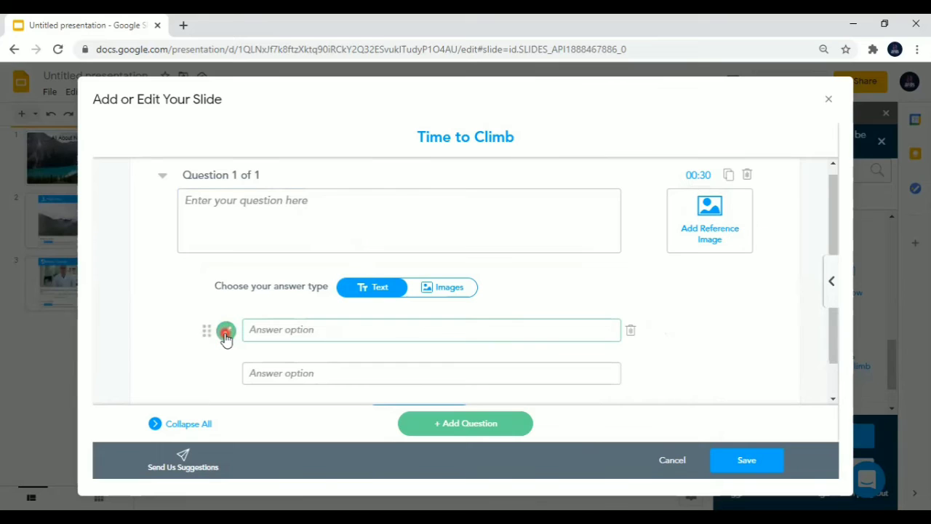
pyautogui.click(461, 423)
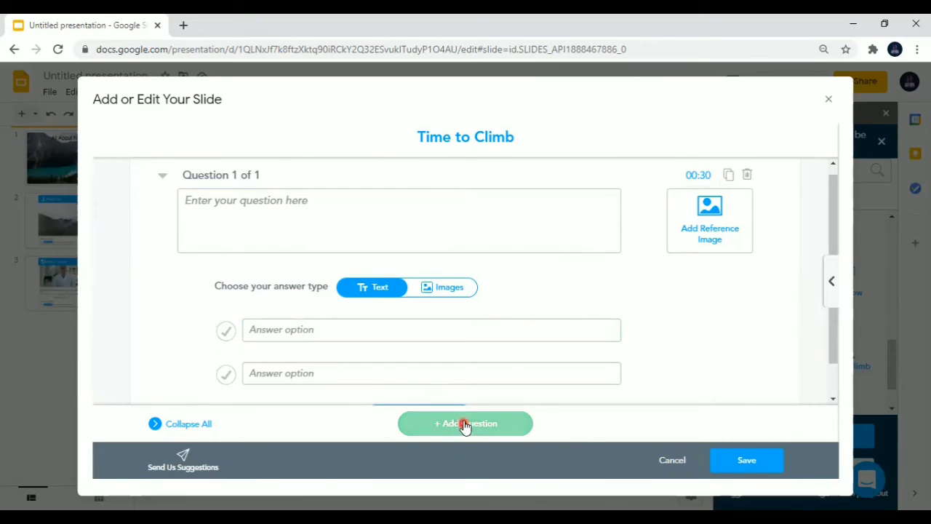
pyautogui.click(466, 422)
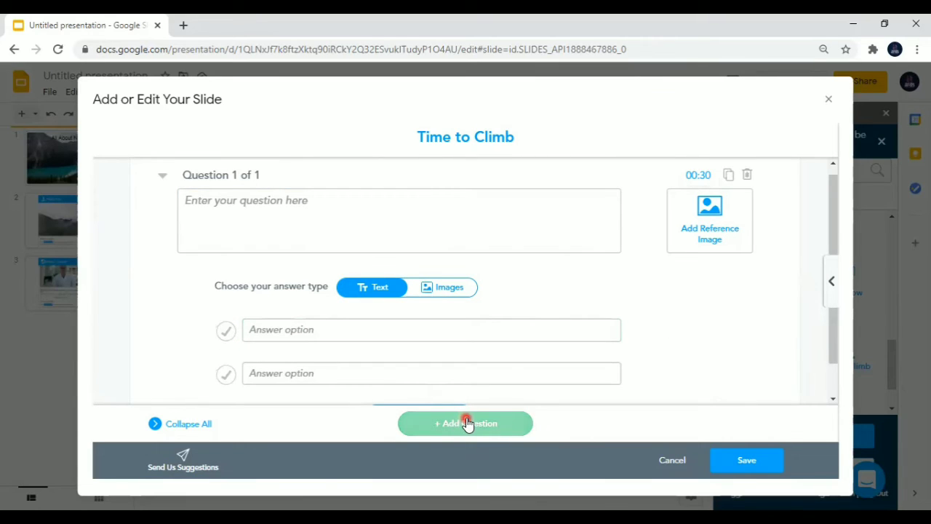
pyautogui.click(767, 471)
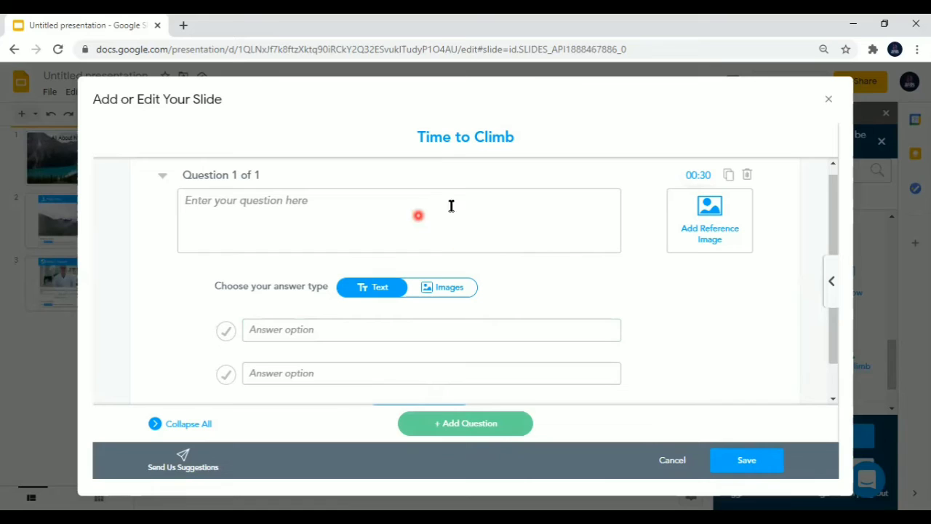
# Examine the minute and second choices of the Time to Climb question's activity timer, then close the timer without changing it.
pyautogui.click(702, 177)
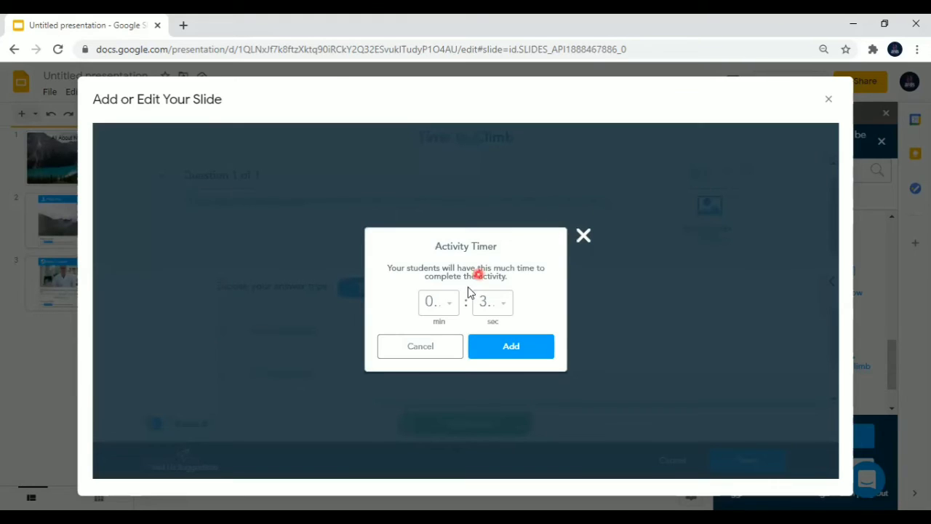
pyautogui.click(450, 307)
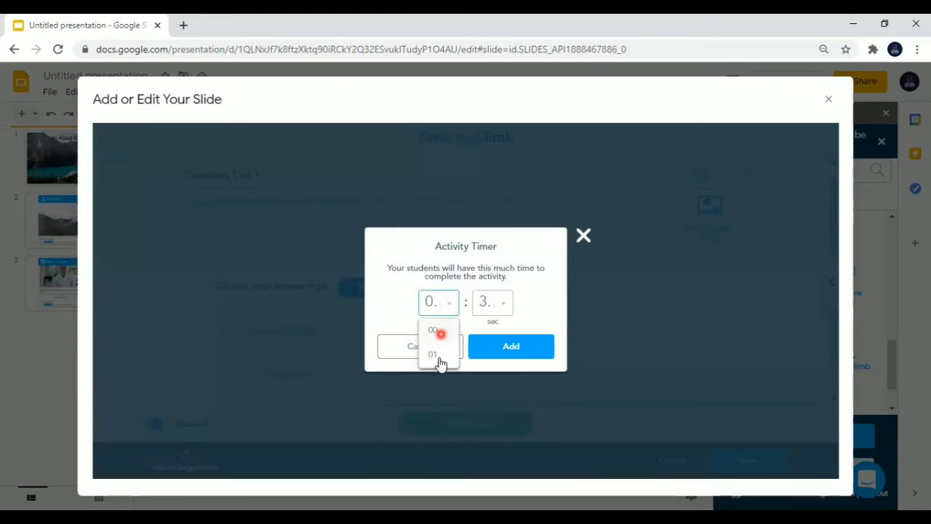
pyautogui.click(498, 305)
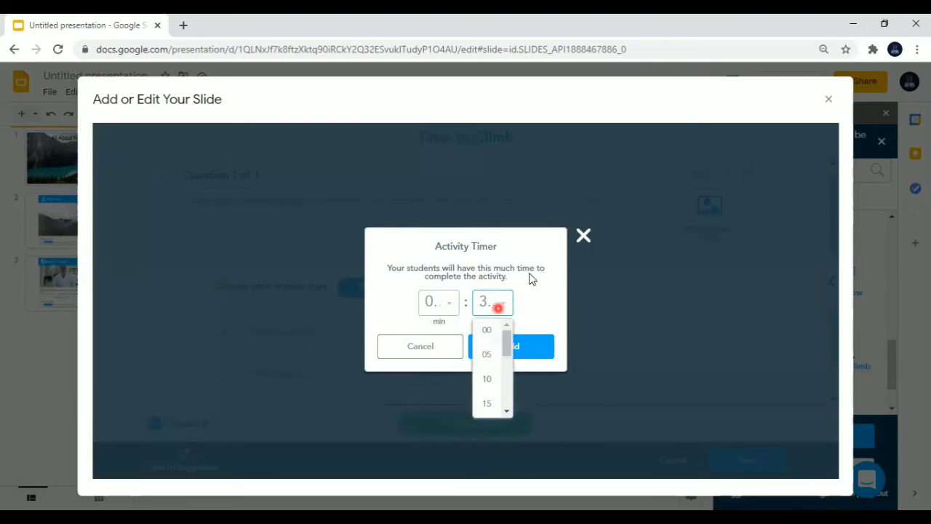
pyautogui.click(582, 234)
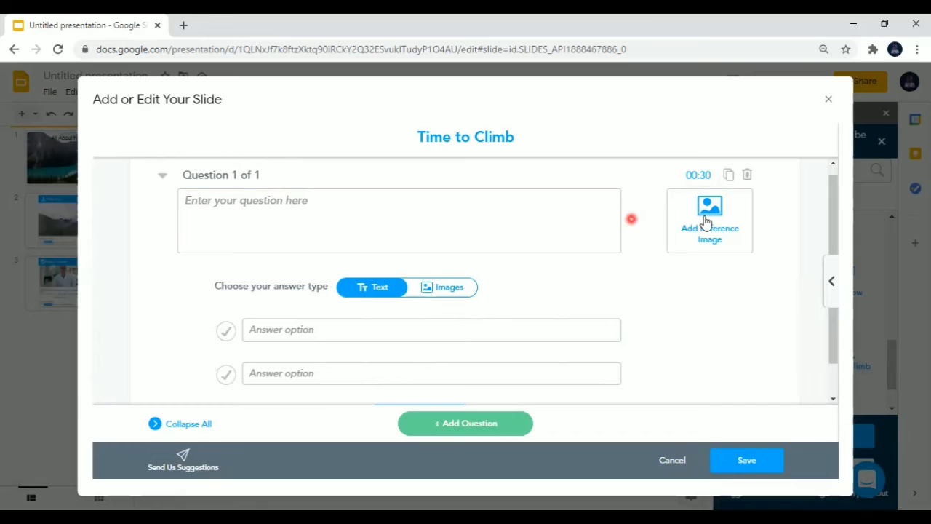
# Cancel the Time to Climb activity, confirm discarding it and close the slide editor.
pyautogui.click(673, 461)
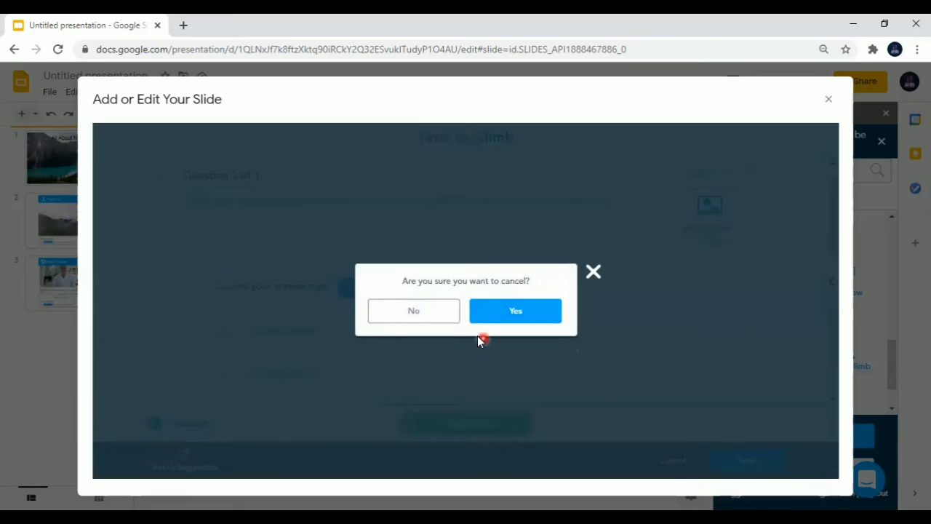
pyautogui.click(505, 314)
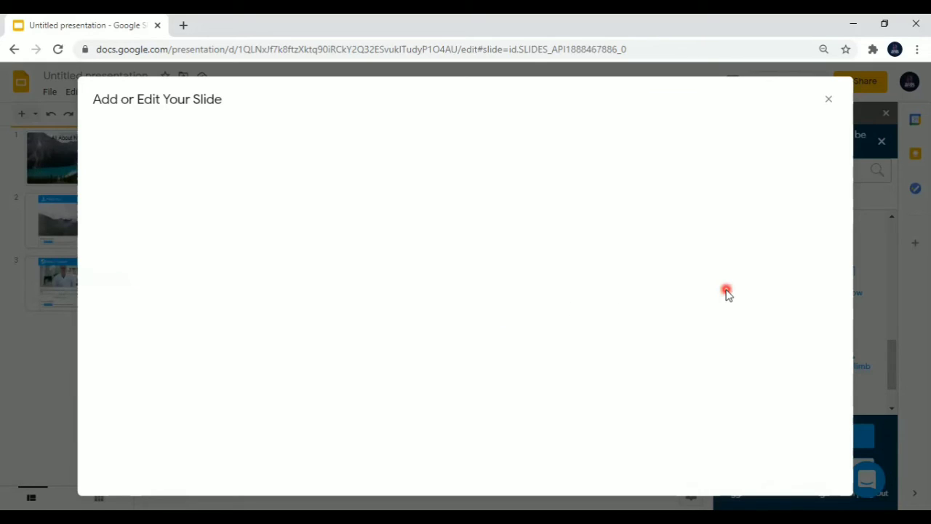
pyautogui.click(829, 102)
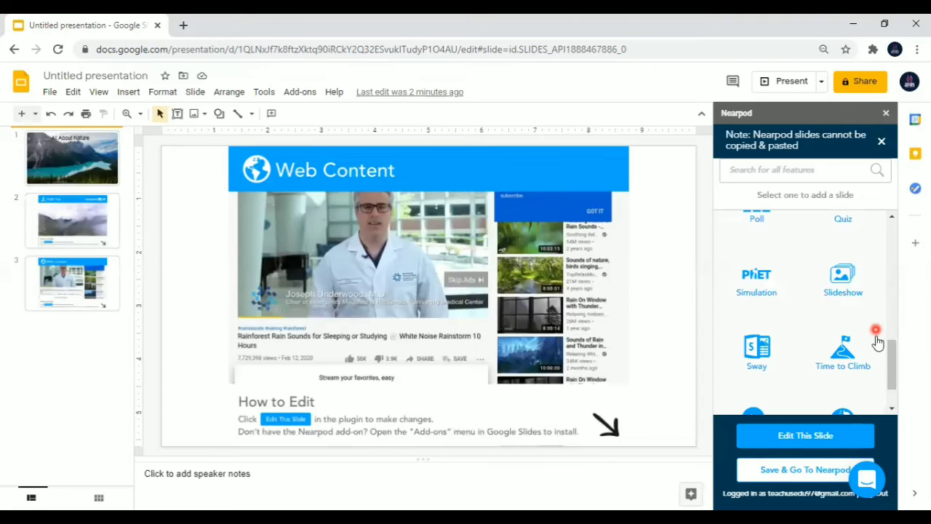
# Open the Nearpod Video feature to view its introduction and video library, then close it without adding a slide.
pyautogui.moveTo(891, 360); pyautogui.dragTo(894, 389)
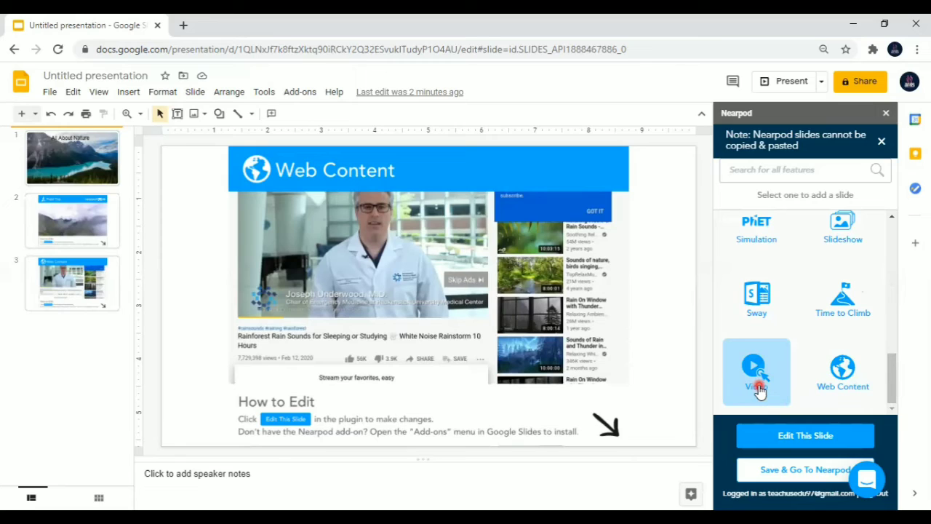
pyautogui.click(758, 391)
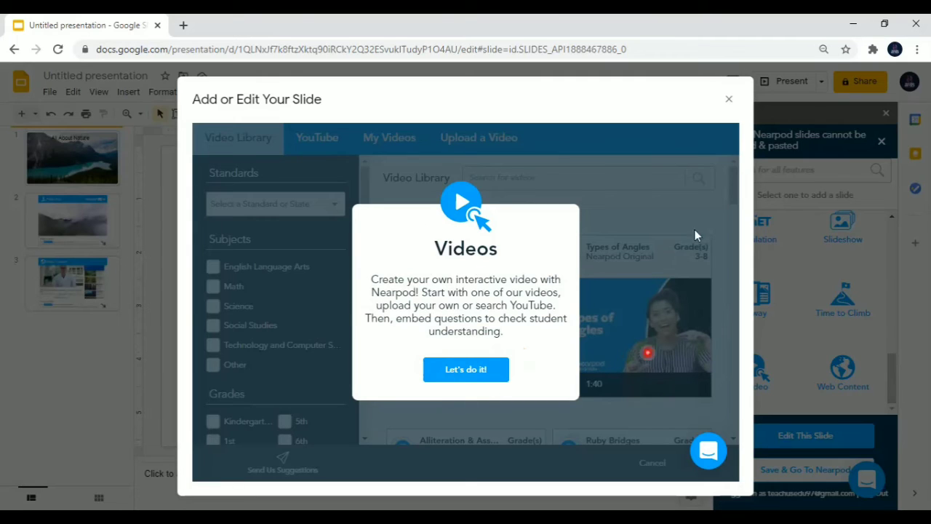
pyautogui.click(731, 98)
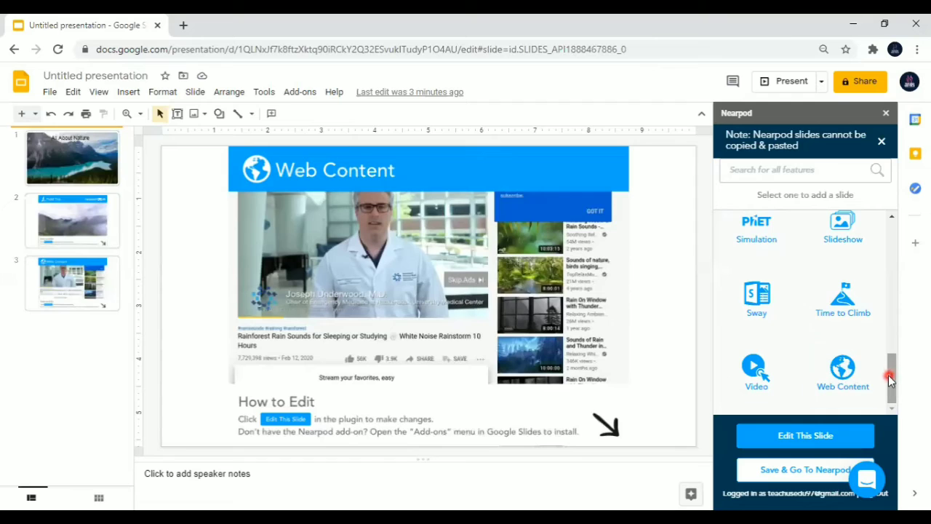
# Start a Nearpod Poll and enter the question "How is the lesson so far?".
pyautogui.moveTo(893, 394); pyautogui.dragTo(887, 334)
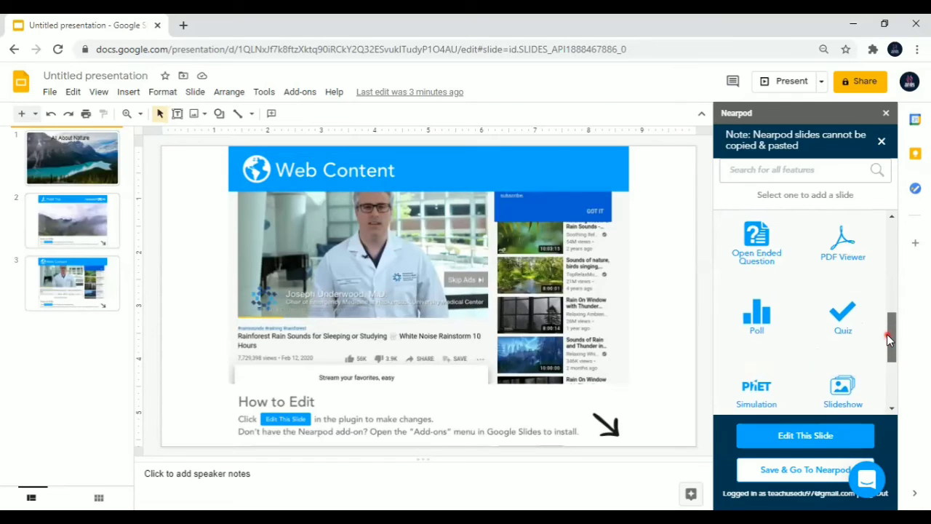
pyautogui.click(757, 325)
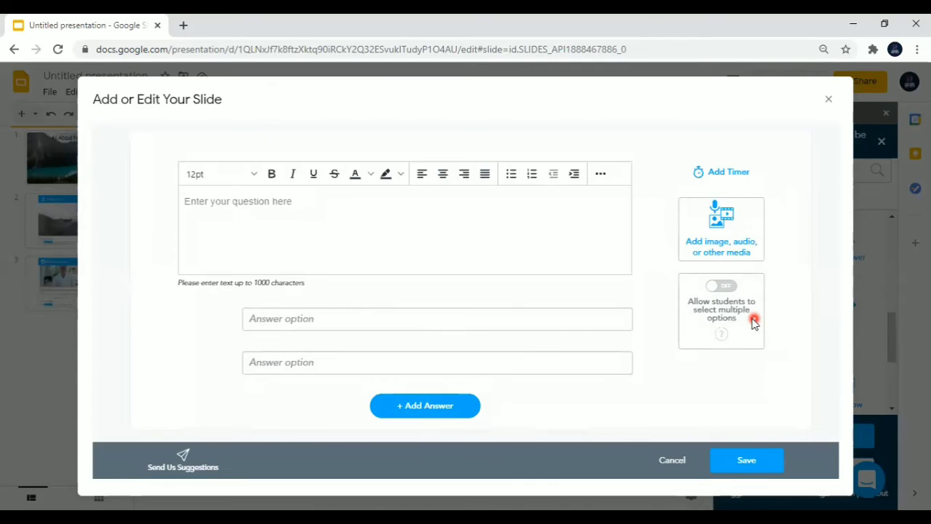
pyautogui.click(421, 232)
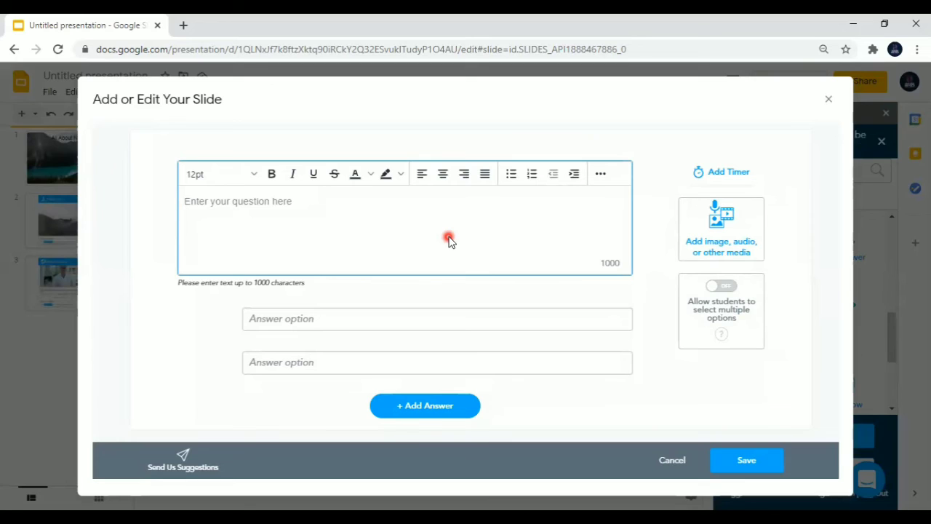
pyautogui.write('hOW IS TH')
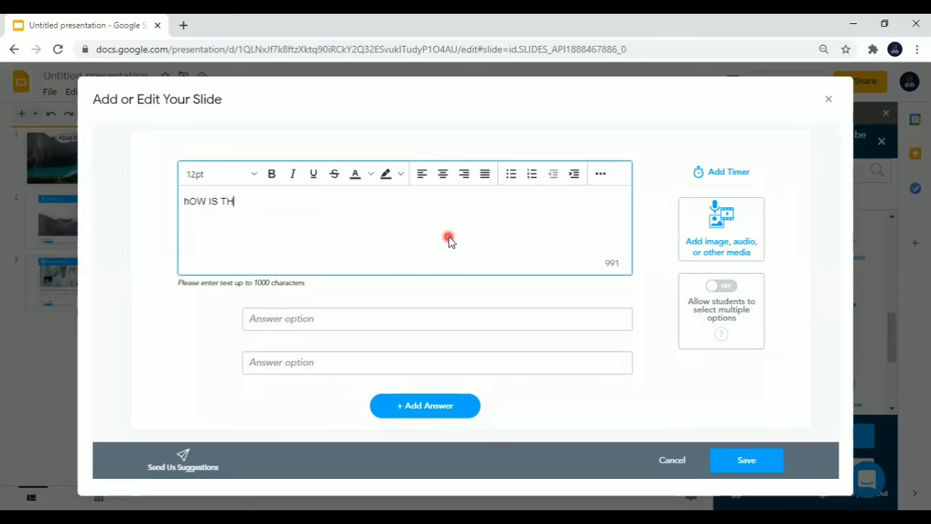
pyautogui.press('BackSpace')
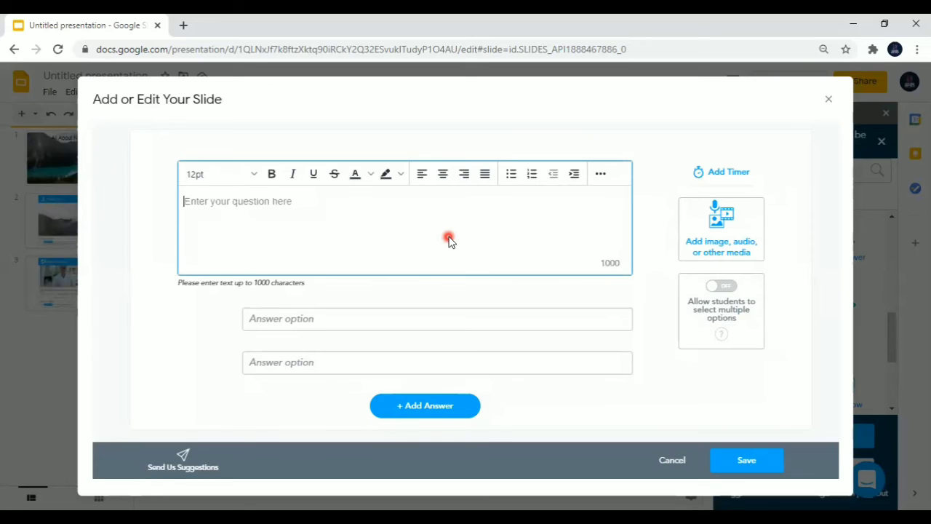
pyautogui.write('H')
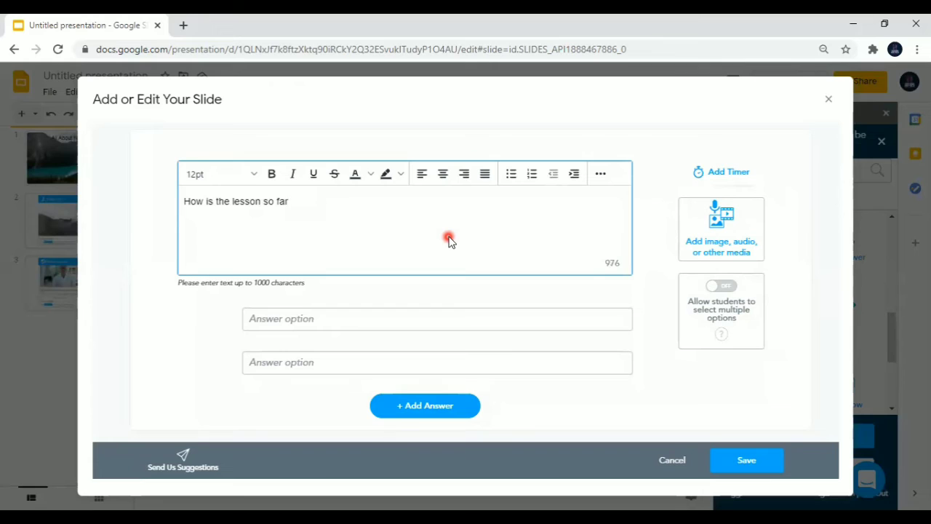
# Give the poll three answer options, Good, Ok and Bad, and save it as a slide.
pyautogui.click(361, 327)
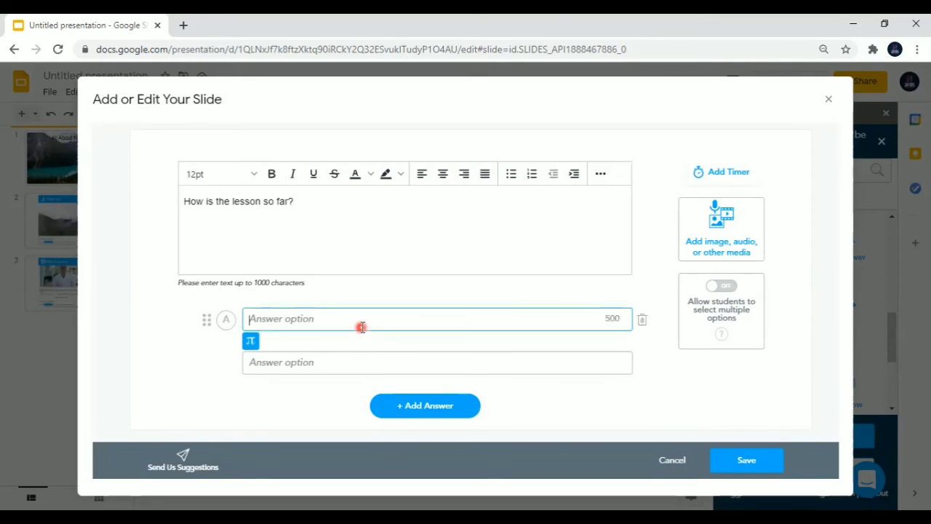
pyautogui.write('Good')
pyautogui.click(347, 362)
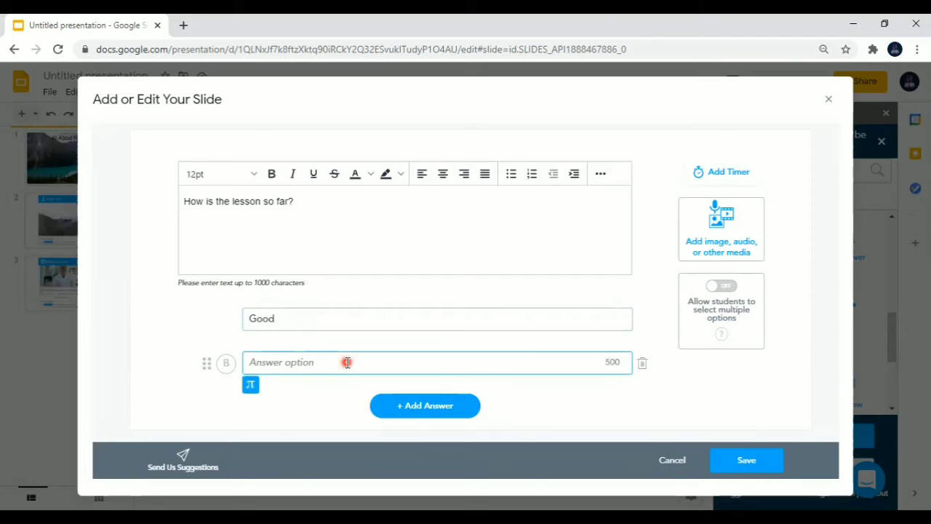
pyautogui.write('Ok')
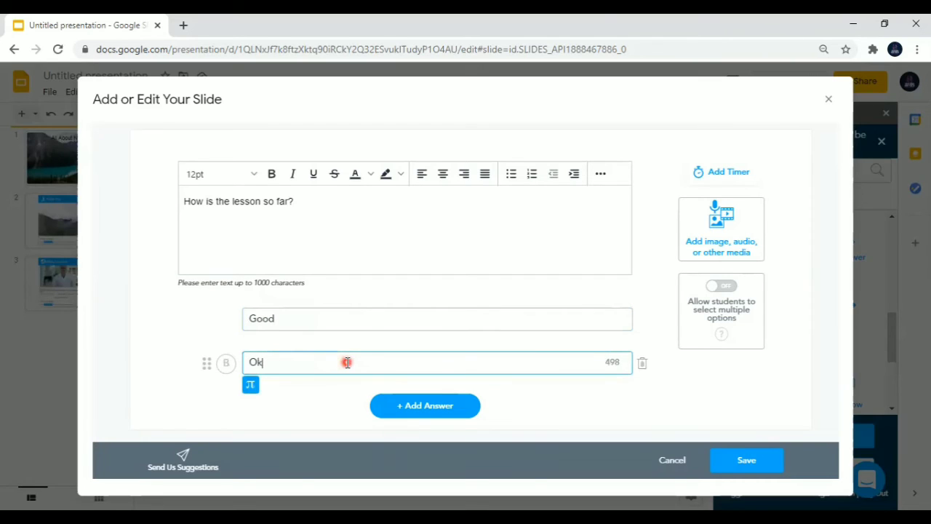
pyautogui.click(415, 403)
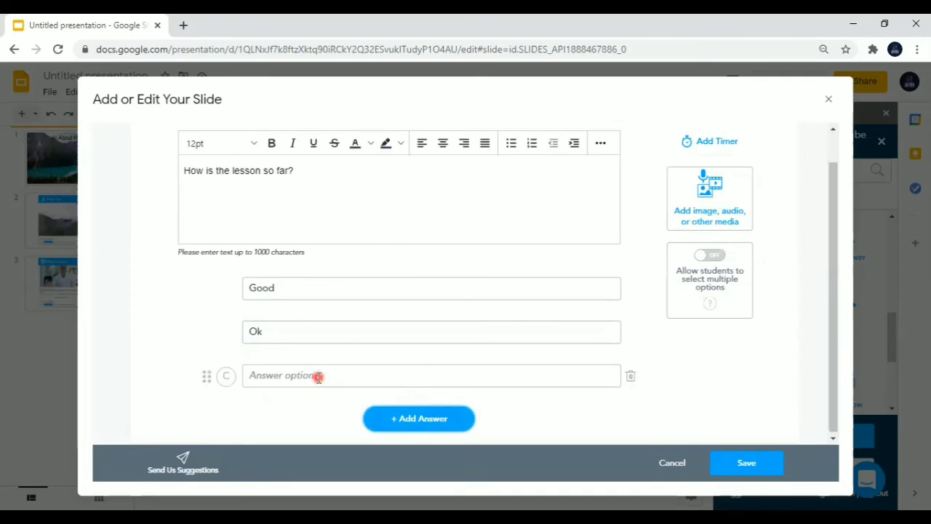
pyautogui.click(317, 376)
pyautogui.write('bad')
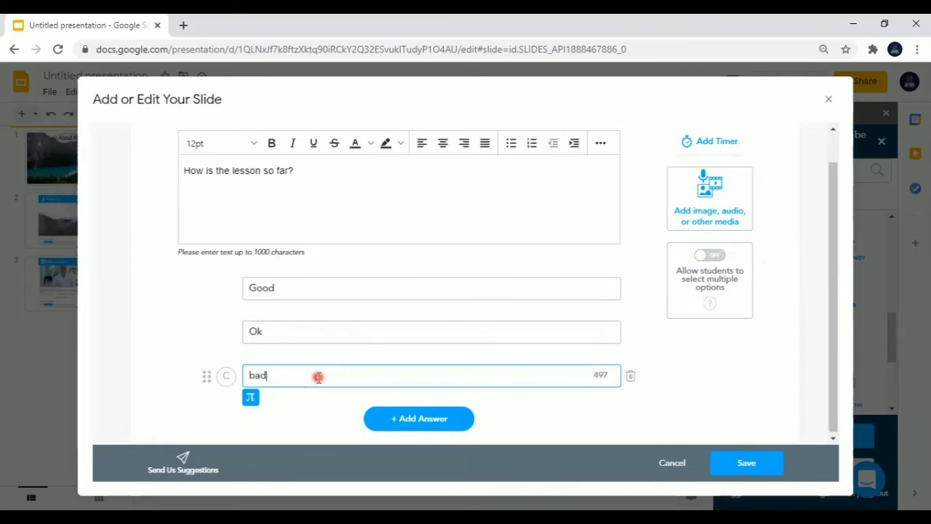
pyautogui.press('BackSpace')
pyautogui.press('BackSpace')
pyautogui.press('BackSpace')
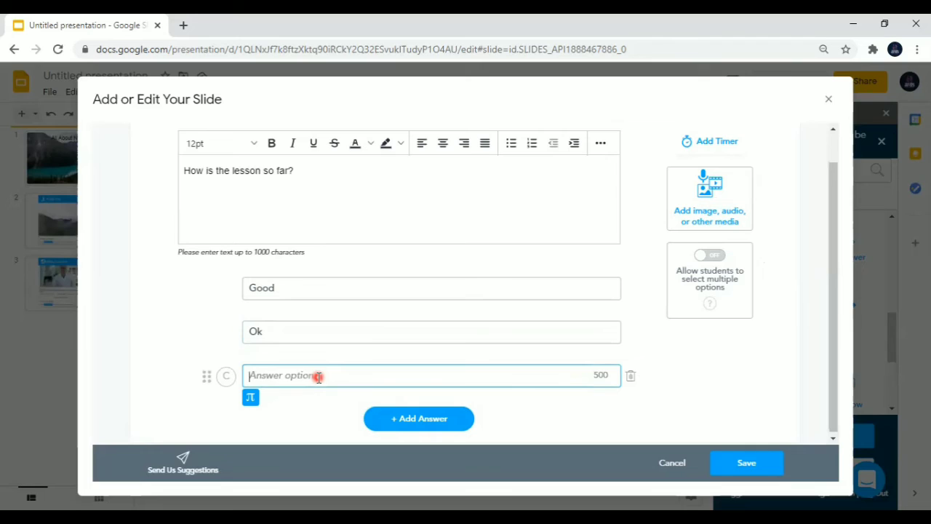
pyautogui.write('Bad')
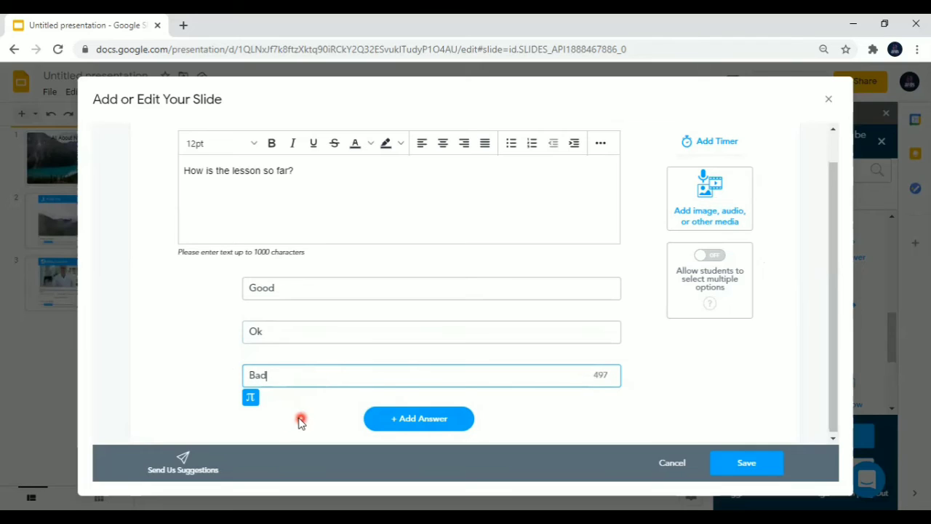
pyautogui.click(746, 472)
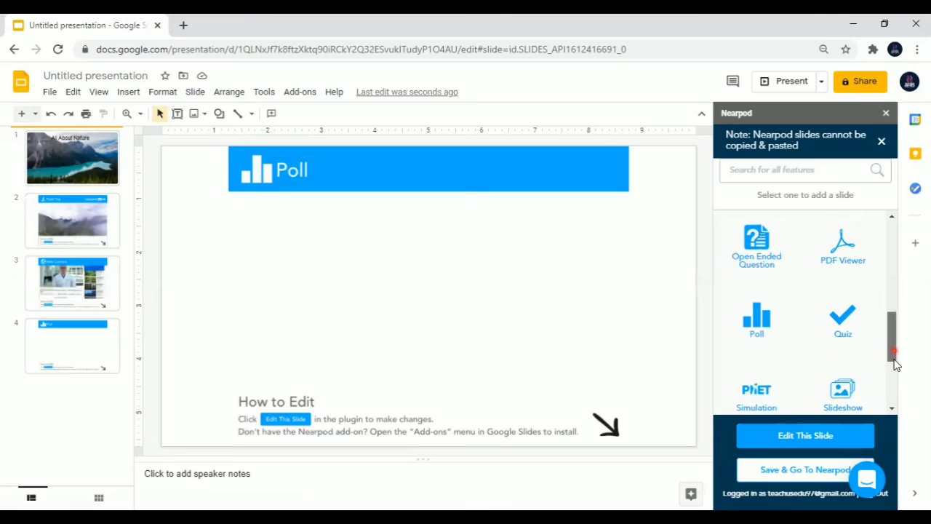
# Browse the Staff Picks in the PhET simulation library, then close it without adding a simulation.
pyautogui.moveTo(894, 334); pyautogui.dragTo(894, 382)
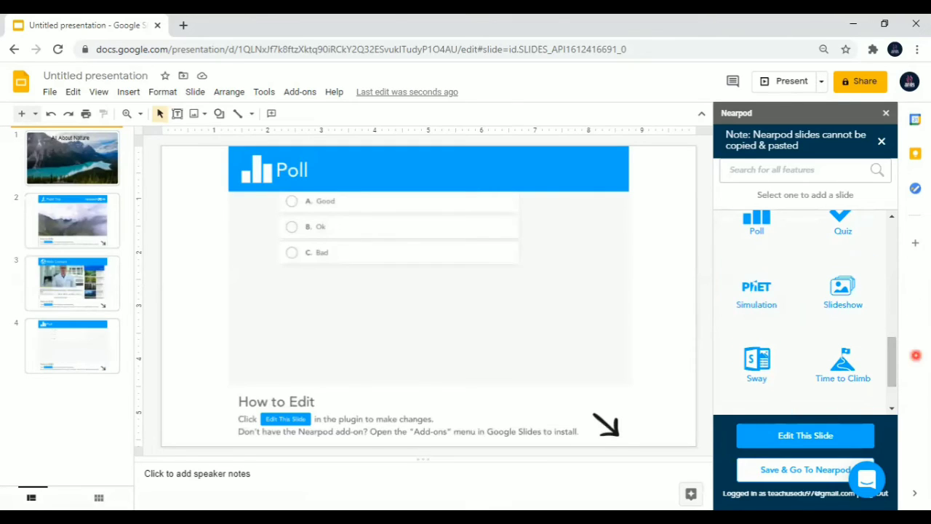
pyautogui.moveTo(895, 374); pyautogui.dragTo(868, 361)
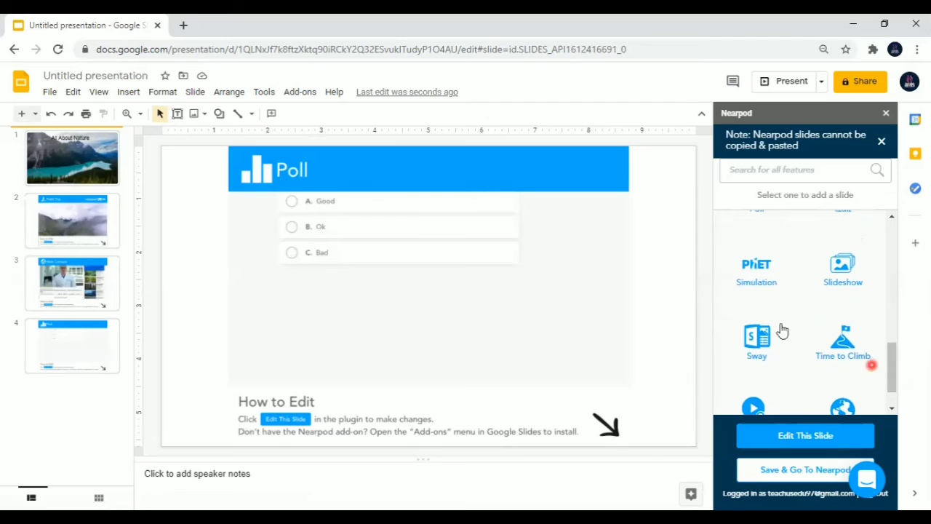
pyautogui.click(757, 290)
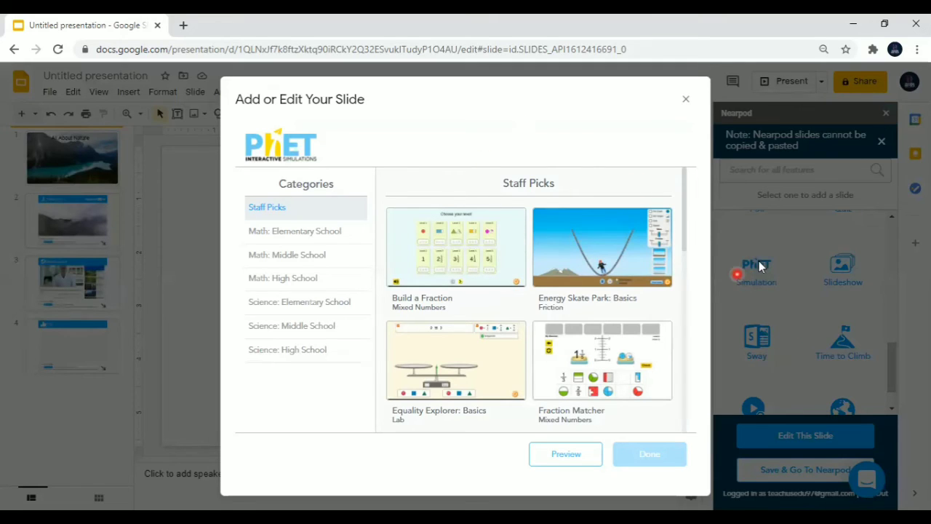
pyautogui.moveTo(686, 235); pyautogui.dragTo(679, 209)
pyautogui.moveTo(687, 242); pyautogui.dragTo(589, 193)
pyautogui.click(684, 101)
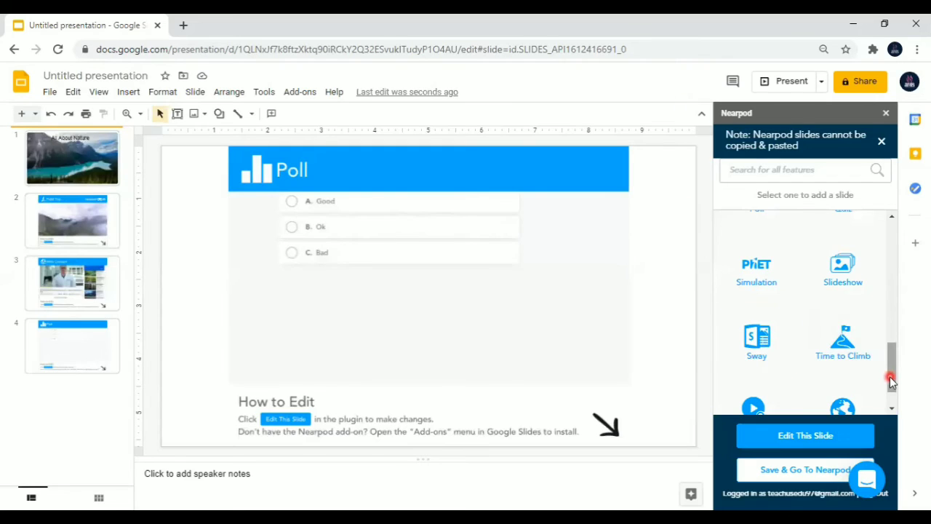
# Open the Nearpod 3D feature and browse the models under Staff Picks, Amazing Places & Things and Ancient Times.
pyautogui.moveTo(892, 382)
pyautogui.mouseDown()
pyautogui.moveTo(894, 420)
pyautogui.moveTo(891, 301)
pyautogui.moveTo(891, 314)
pyautogui.mouseUp()
pyautogui.click(845, 314)
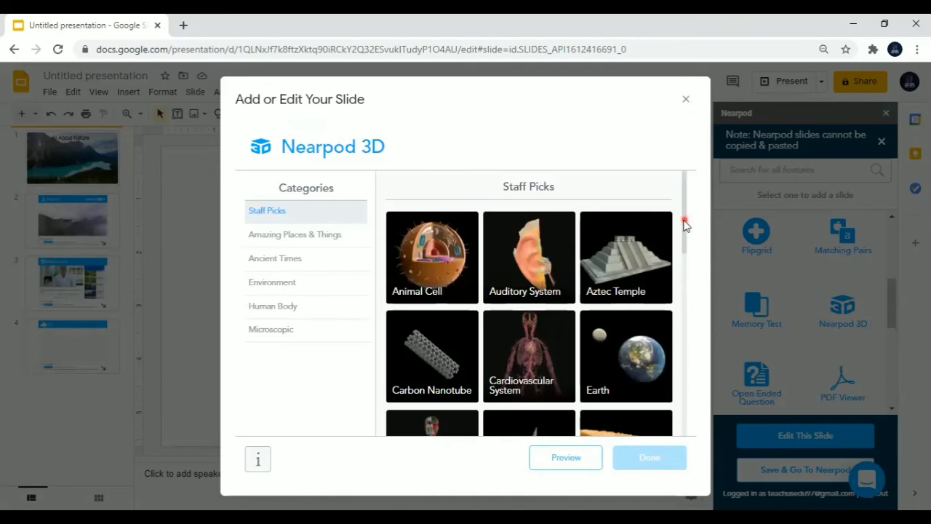
pyautogui.moveTo(684, 225); pyautogui.dragTo(295, 231)
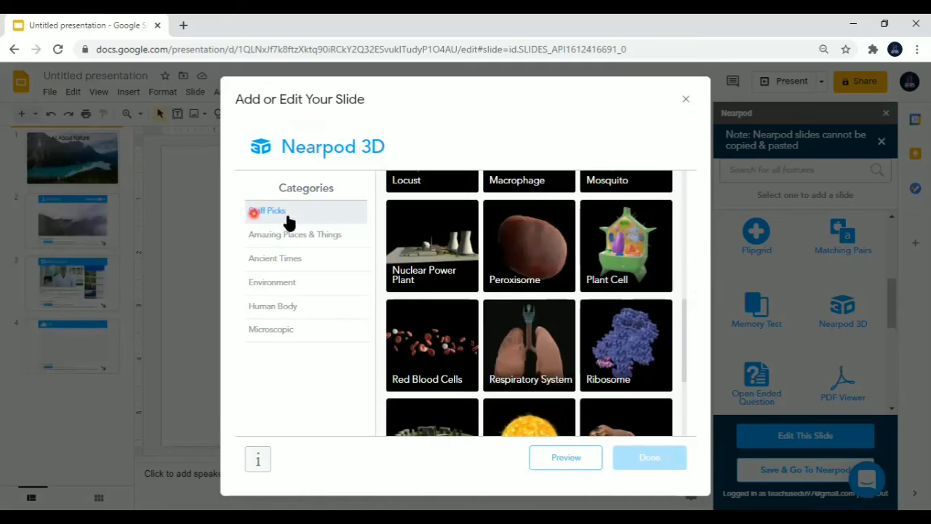
pyautogui.click(288, 234)
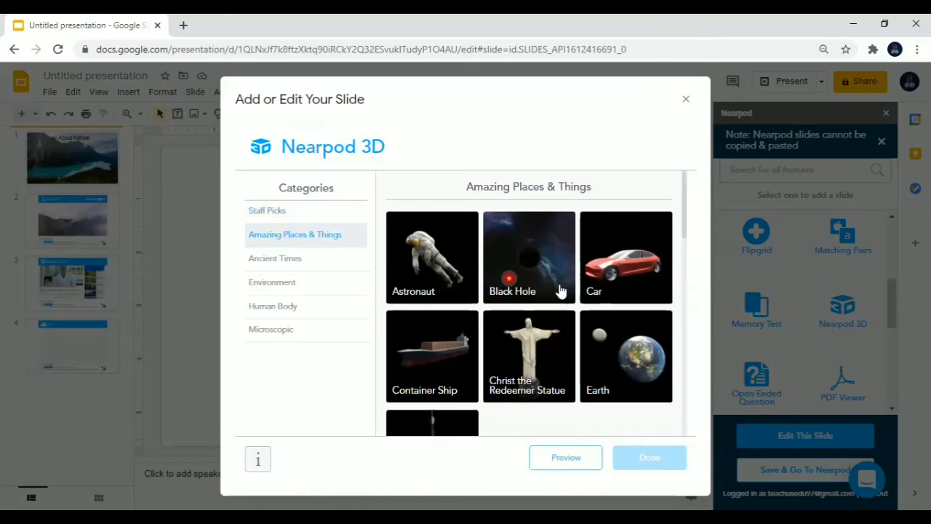
pyautogui.moveTo(684, 224)
pyautogui.mouseDown()
pyautogui.moveTo(685, 451)
pyautogui.moveTo(682, 212)
pyautogui.moveTo(686, 415)
pyautogui.moveTo(690, 329)
pyautogui.moveTo(676, 222)
pyautogui.mouseUp()
pyautogui.click(286, 262)
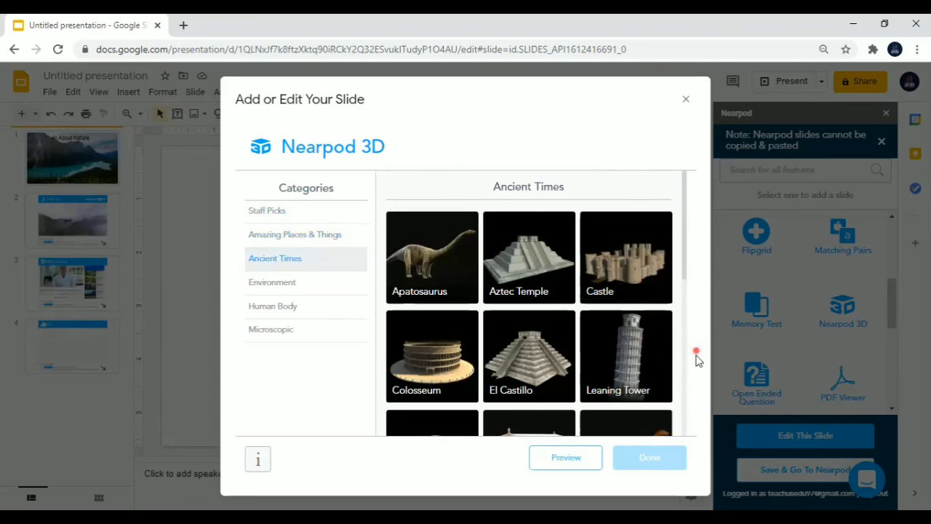
pyautogui.moveTo(686, 285)
pyautogui.mouseDown()
pyautogui.moveTo(694, 427)
pyautogui.moveTo(682, 294)
pyautogui.mouseUp()
# Browse the Nearpod 3D models in the Environment, Human Body and Microscopic categories.
pyautogui.click(303, 288)
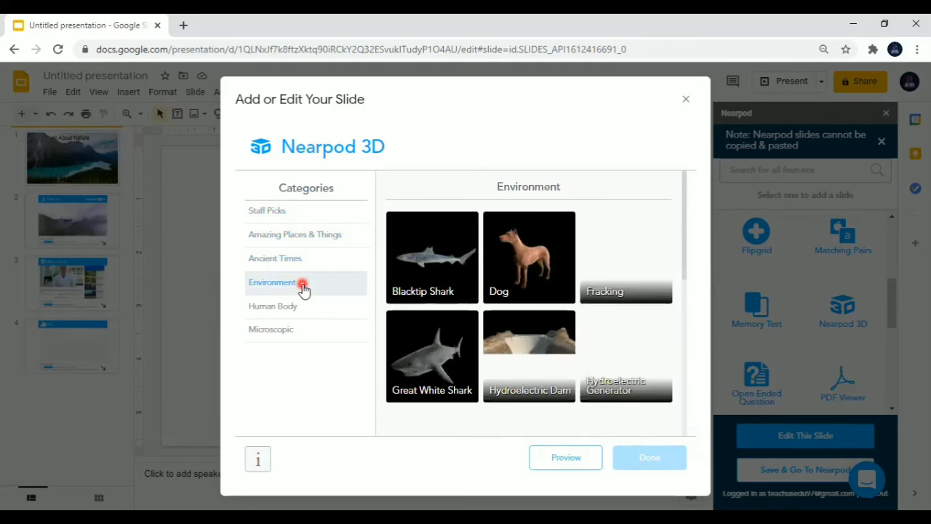
pyautogui.moveTo(684, 262); pyautogui.dragTo(685, 440)
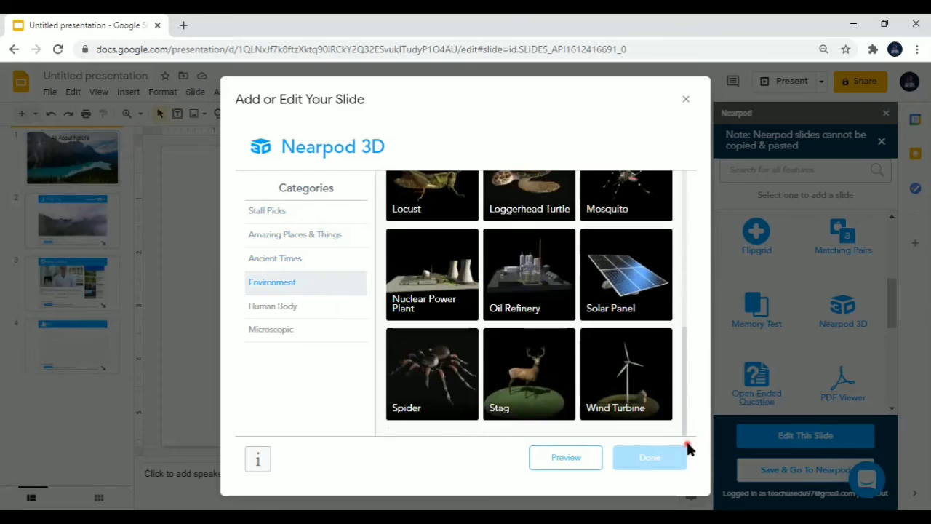
pyautogui.click(303, 308)
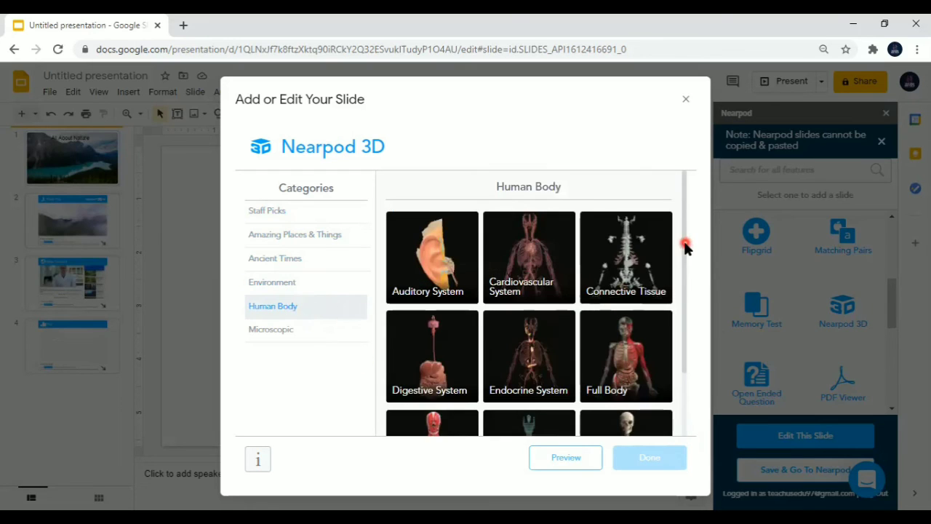
pyautogui.moveTo(685, 245); pyautogui.dragTo(707, 386)
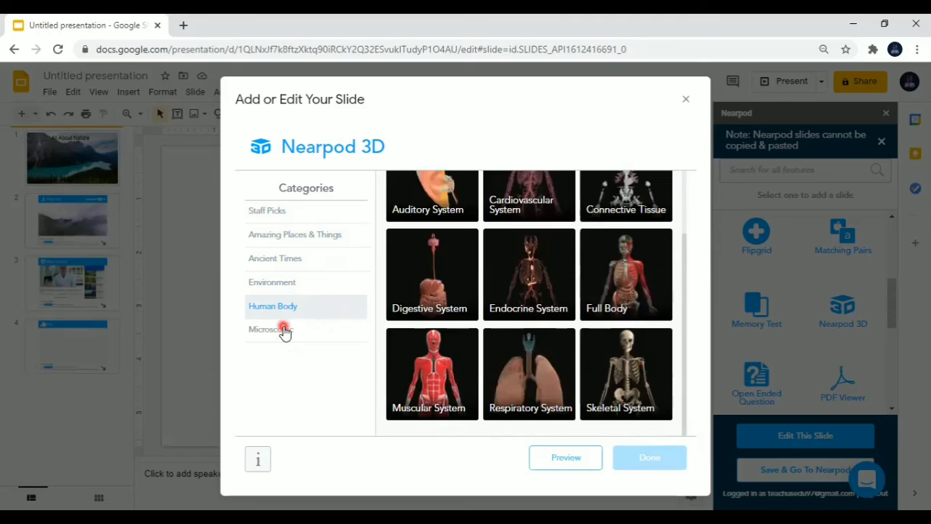
pyautogui.click(284, 330)
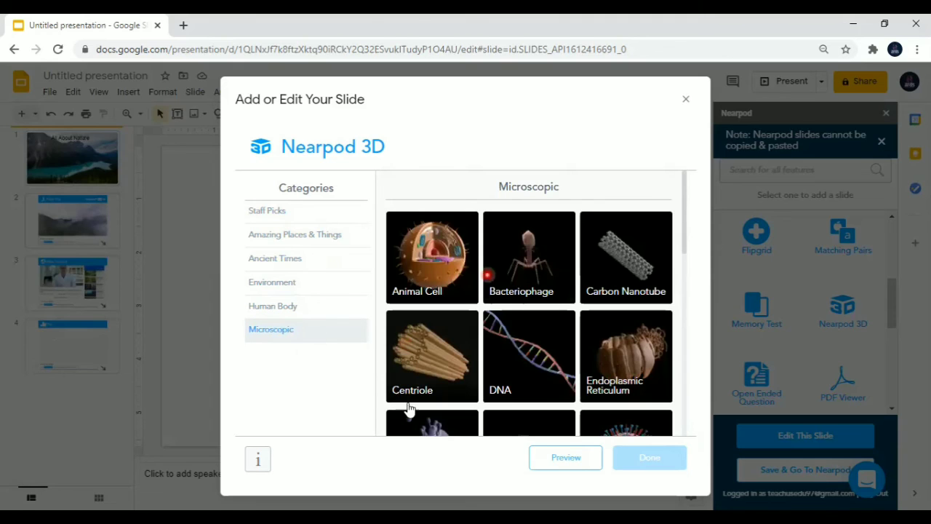
pyautogui.moveTo(685, 240); pyautogui.dragTo(669, 181)
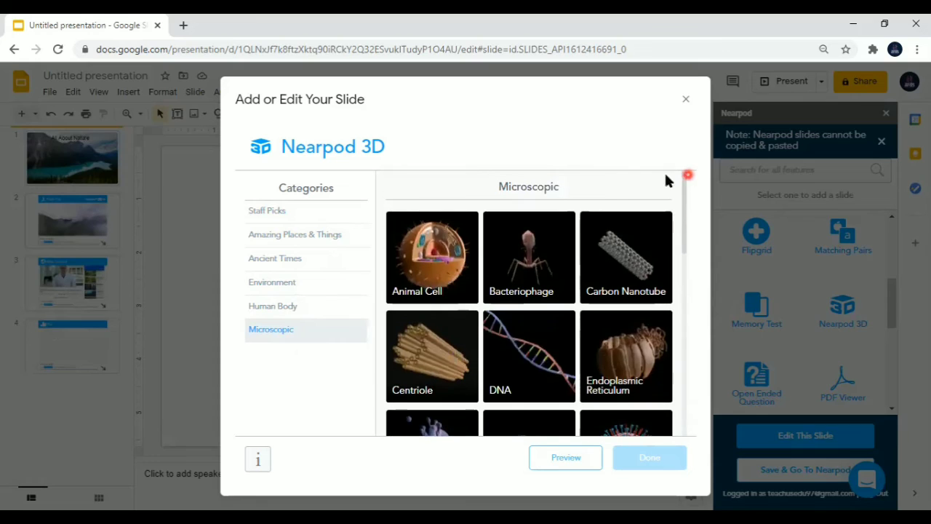
# Add the Earth model from the Amazing Places & Things category as a Nearpod 3D slide.
pyautogui.click(297, 264)
pyautogui.click(289, 234)
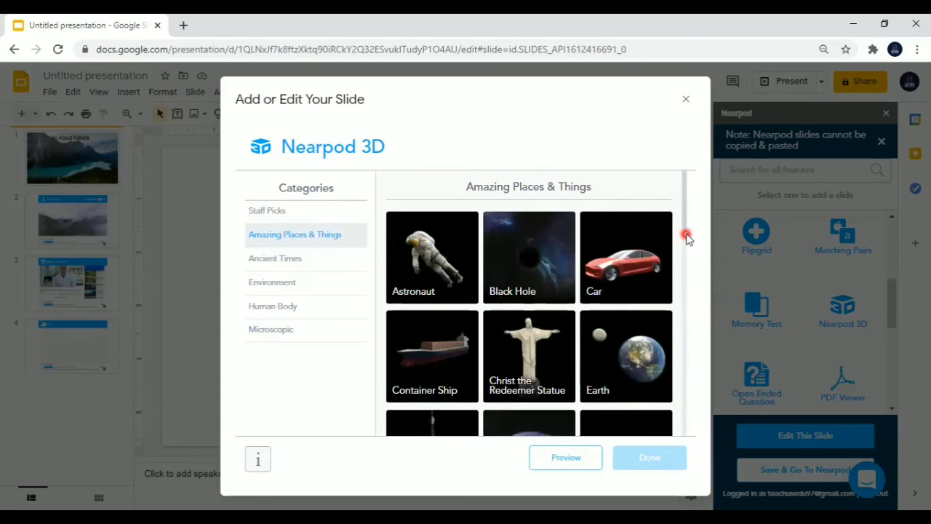
pyautogui.click(644, 365)
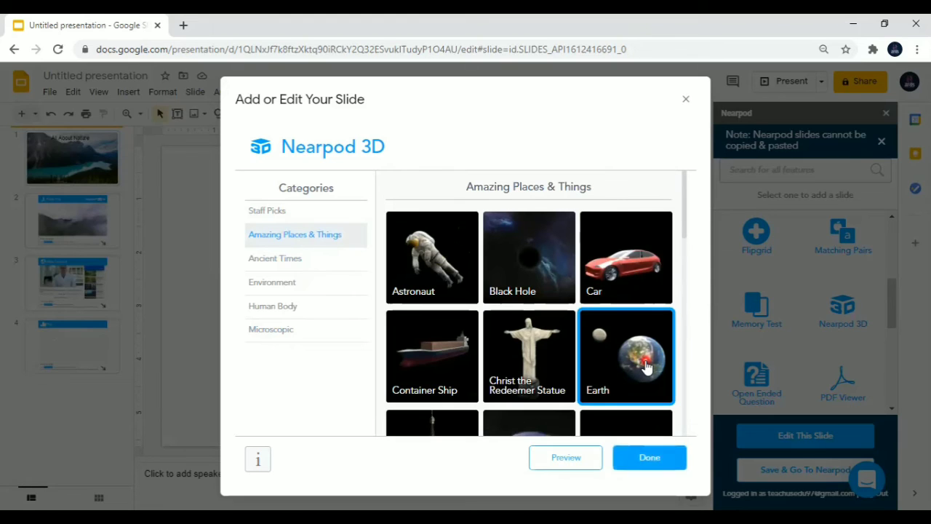
pyautogui.click(662, 457)
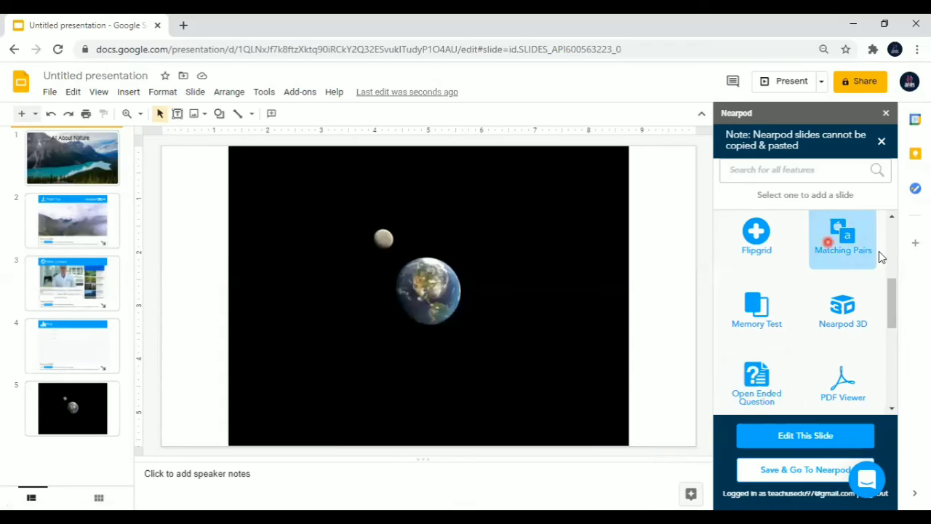
# View the Draw It editor and its activity library without adding a slide, and open the Matching Pairs feature.
pyautogui.moveTo(893, 312)
pyautogui.mouseDown()
pyautogui.moveTo(894, 378)
pyautogui.moveTo(885, 234)
pyautogui.moveTo(890, 314)
pyautogui.moveTo(889, 264)
pyautogui.mouseUp()
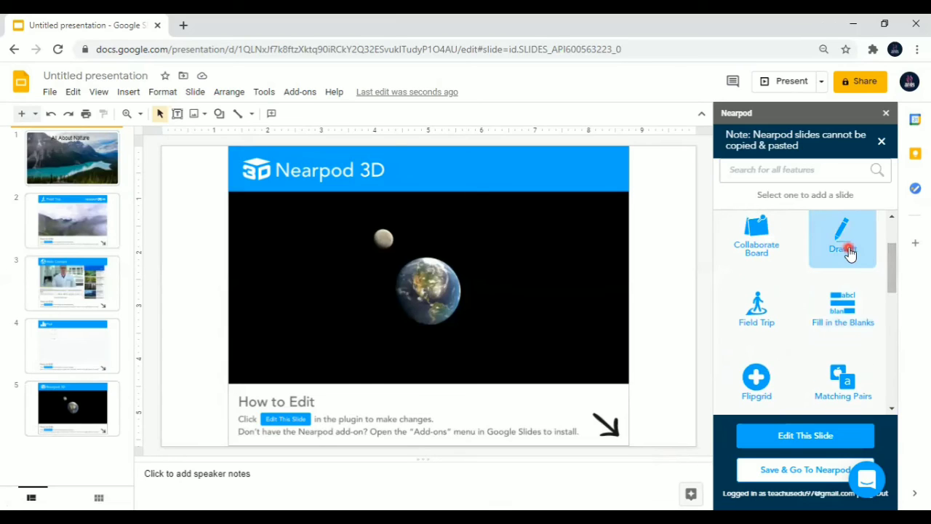
pyautogui.click(844, 243)
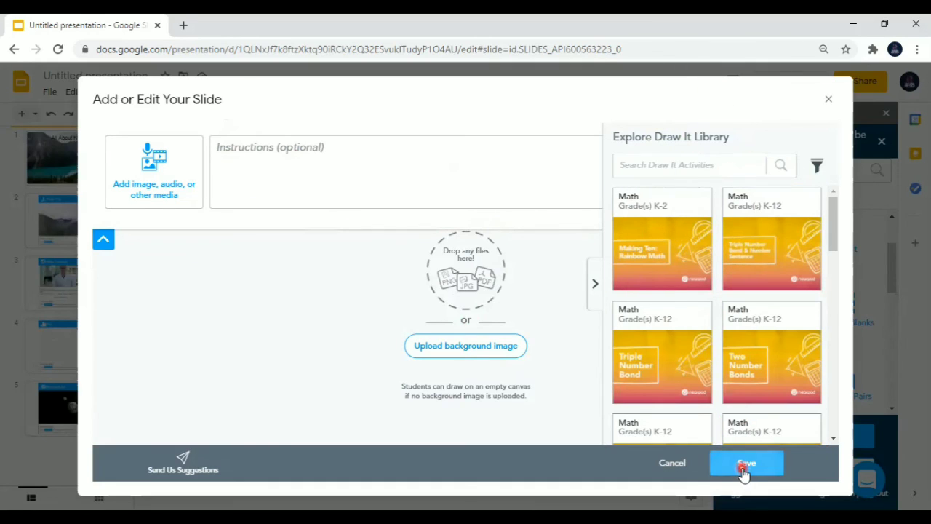
pyautogui.click(829, 99)
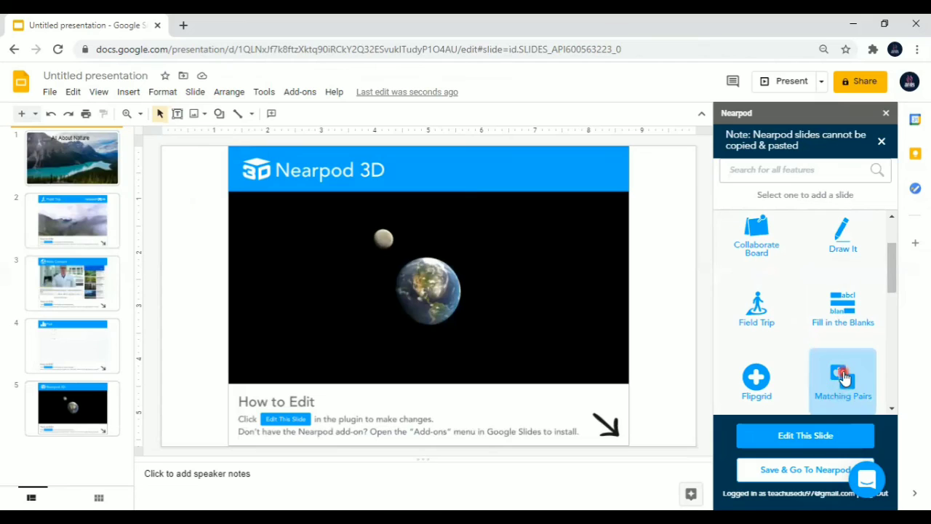
pyautogui.click(842, 375)
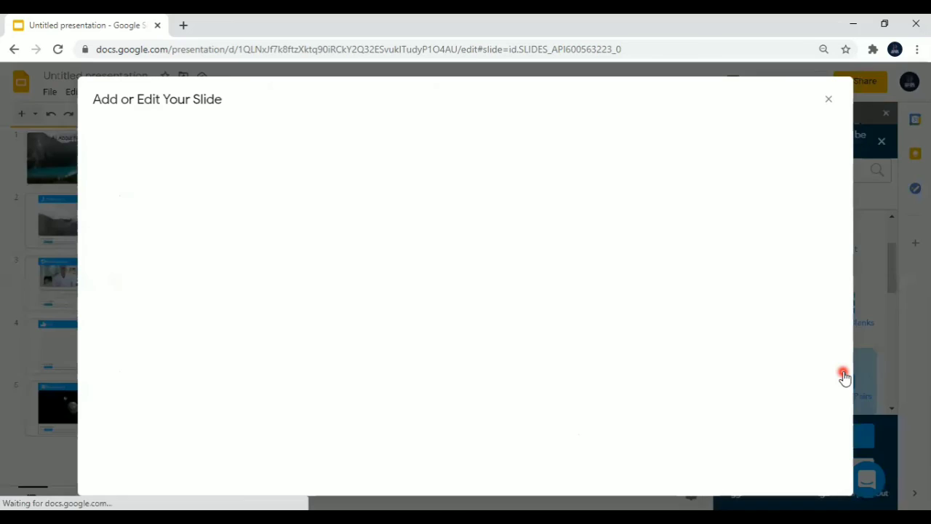
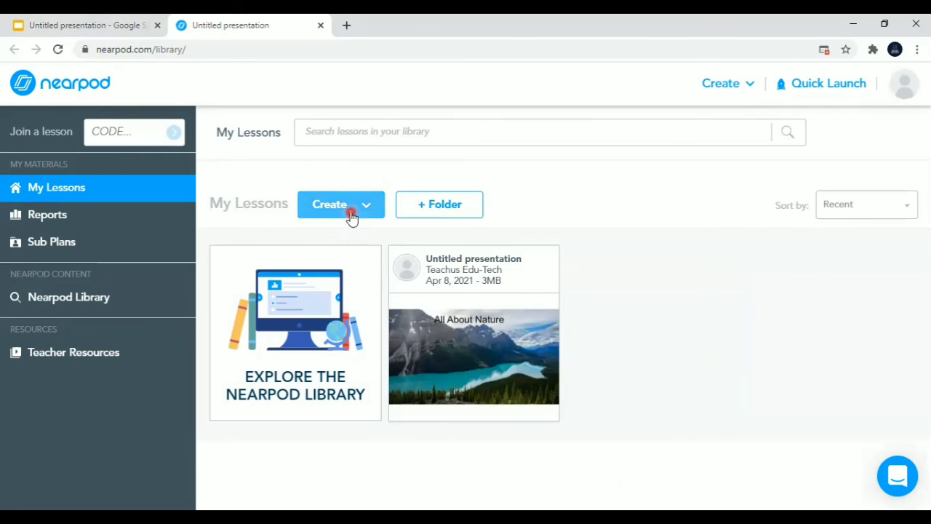
# Review the creation options in the Nearpod My Lessons library and the launch options of the "Untitled presentation" lesson.
pyautogui.click(352, 212)
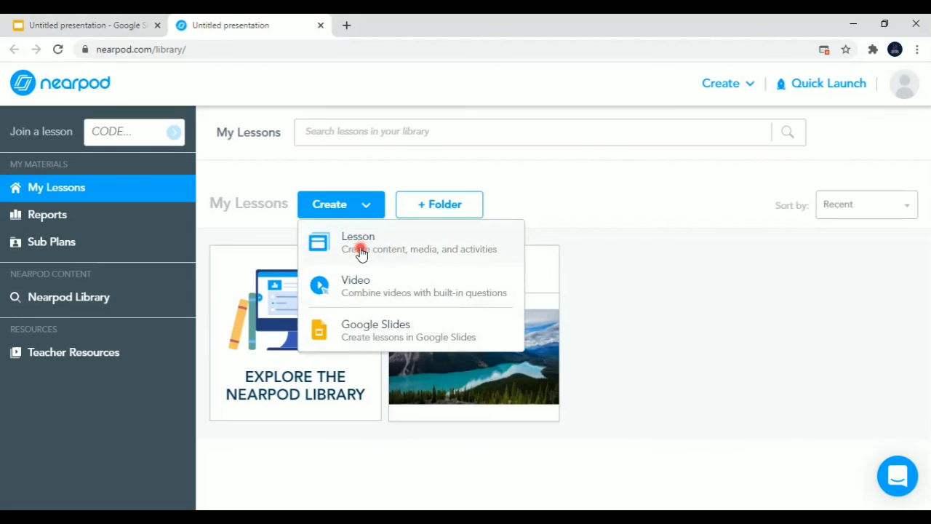
pyautogui.click(604, 231)
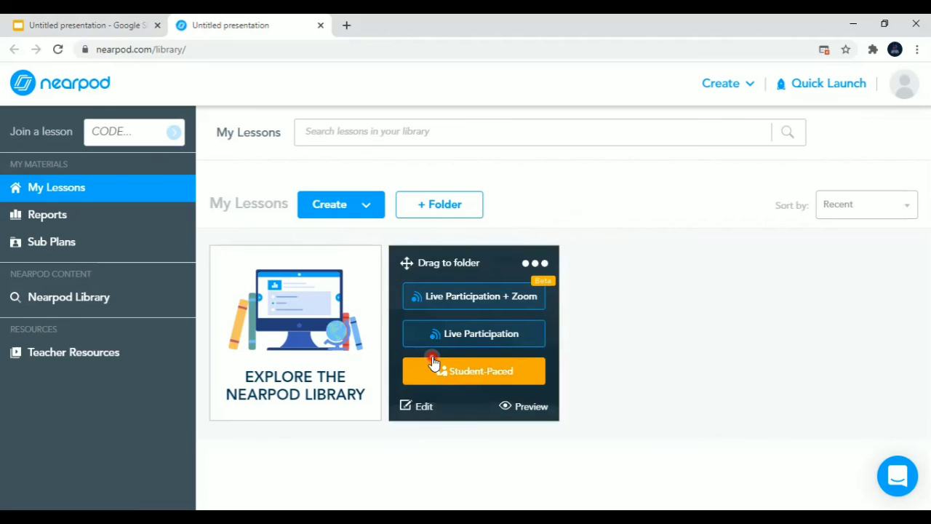
pyautogui.moveTo(474, 326)
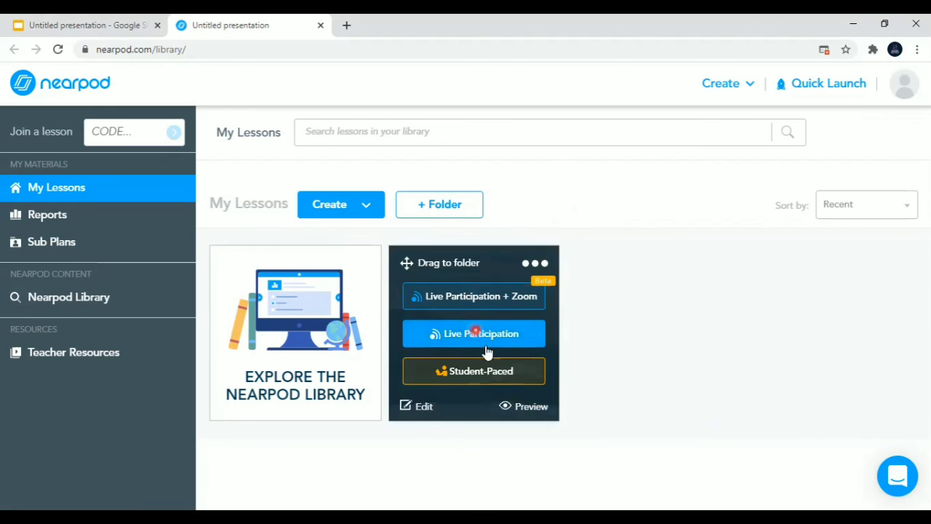
pyautogui.click(535, 411)
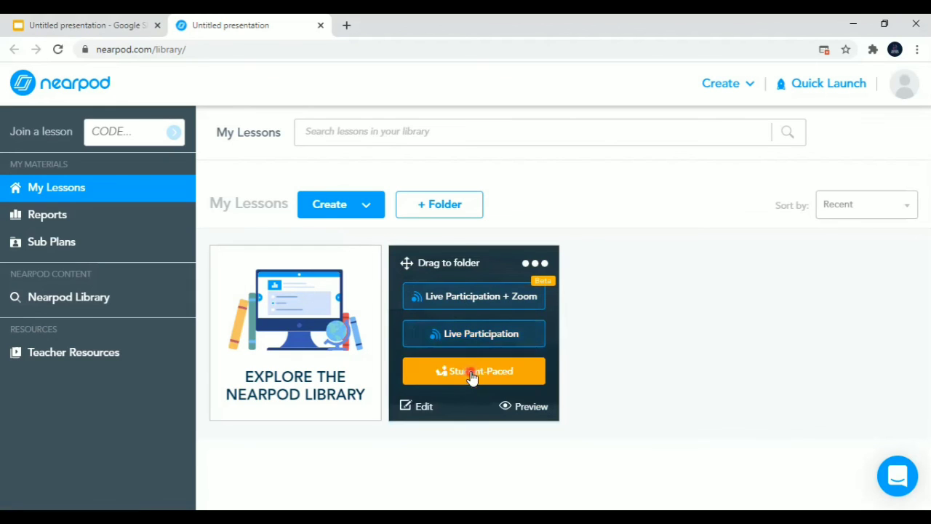
# Launch the "Untitled presentation" lesson in Live Participation mode and dismiss the quick tour.
pyautogui.click(472, 334)
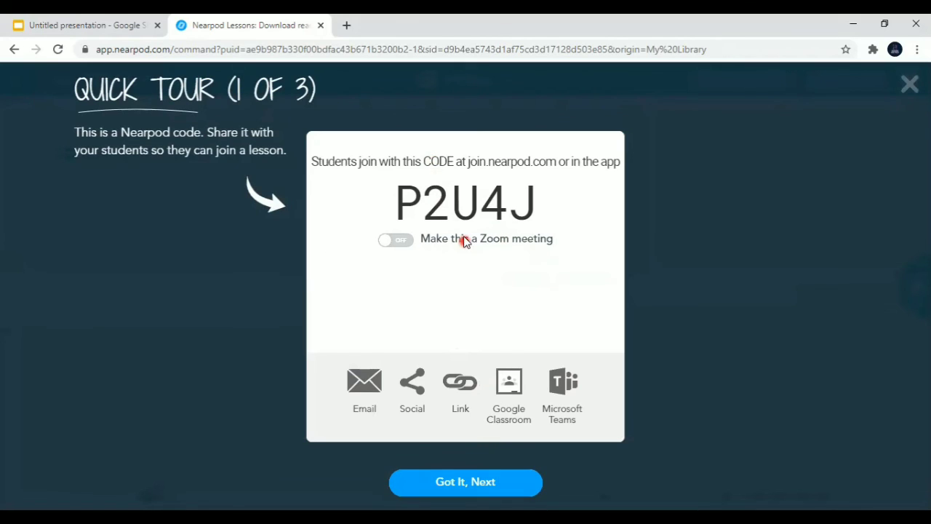
pyautogui.click(500, 483)
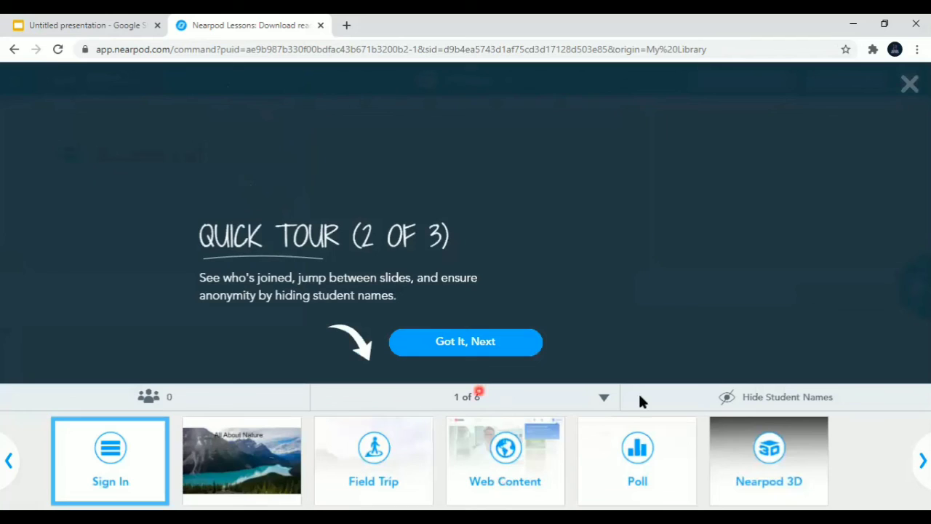
pyautogui.click(902, 82)
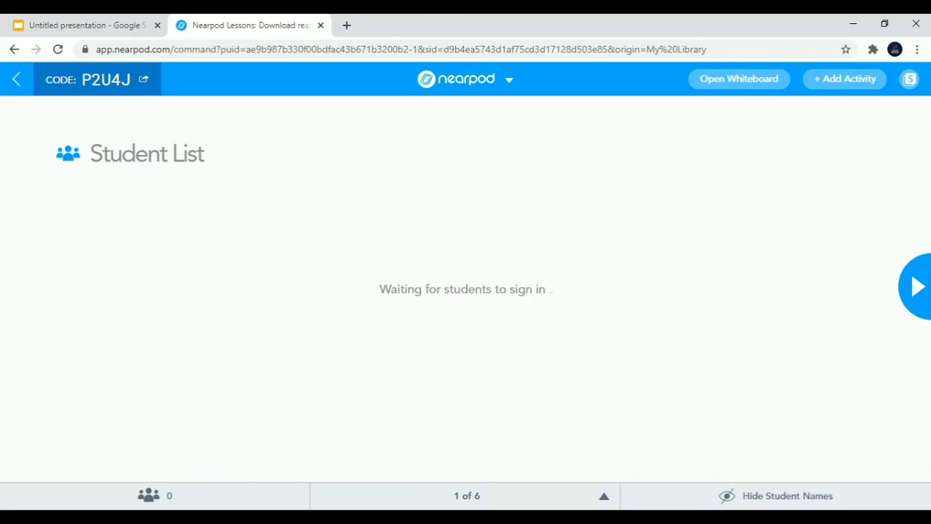
# Advance the live lesson to the Field Trip slide and look around its panorama in VR mode, returning to the normal view.
pyautogui.click(922, 294)
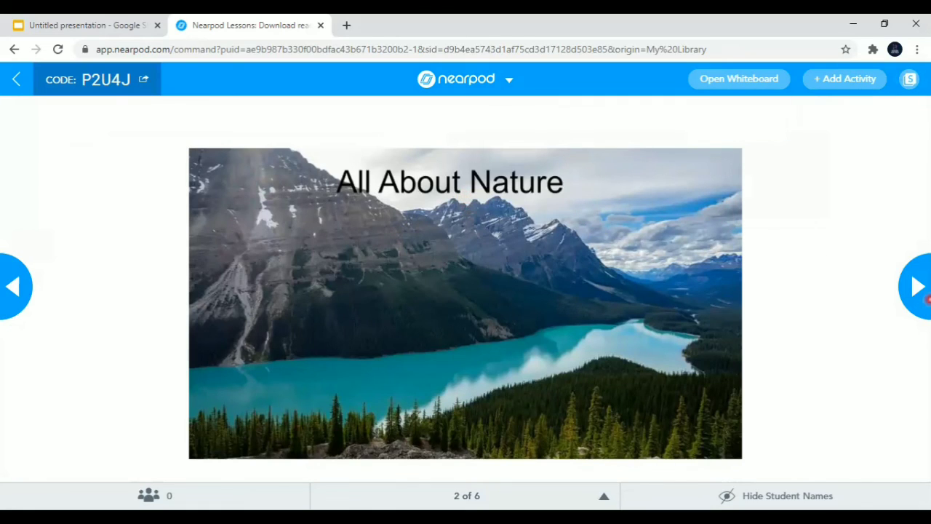
pyautogui.click(922, 291)
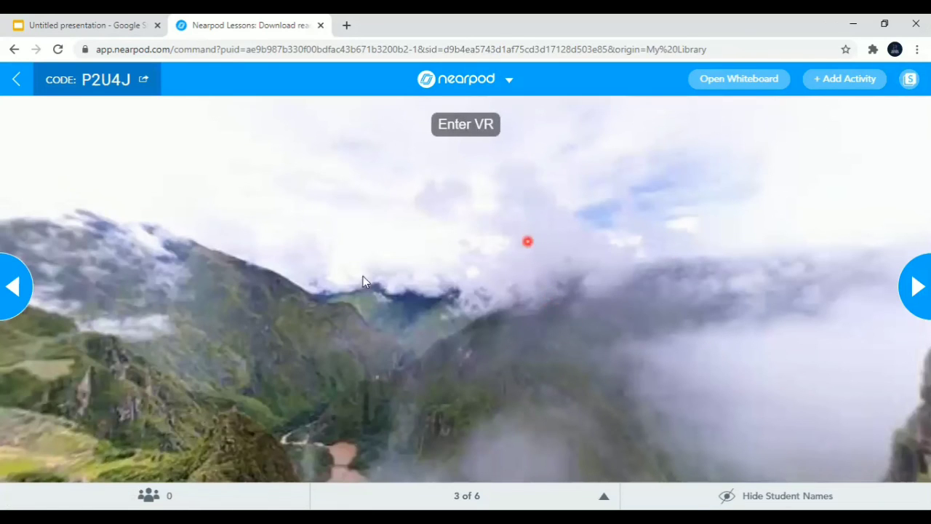
pyautogui.click(464, 130)
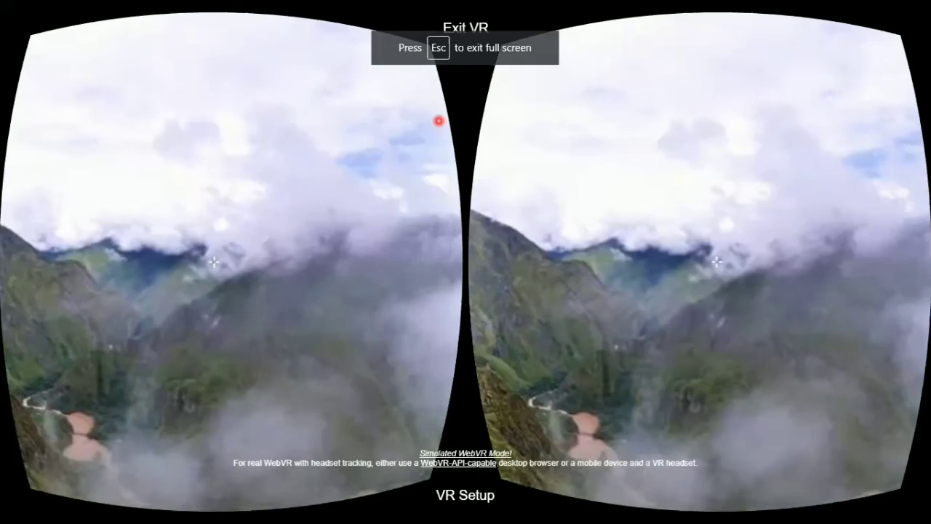
pyautogui.moveTo(438, 119); pyautogui.dragTo(340, 280)
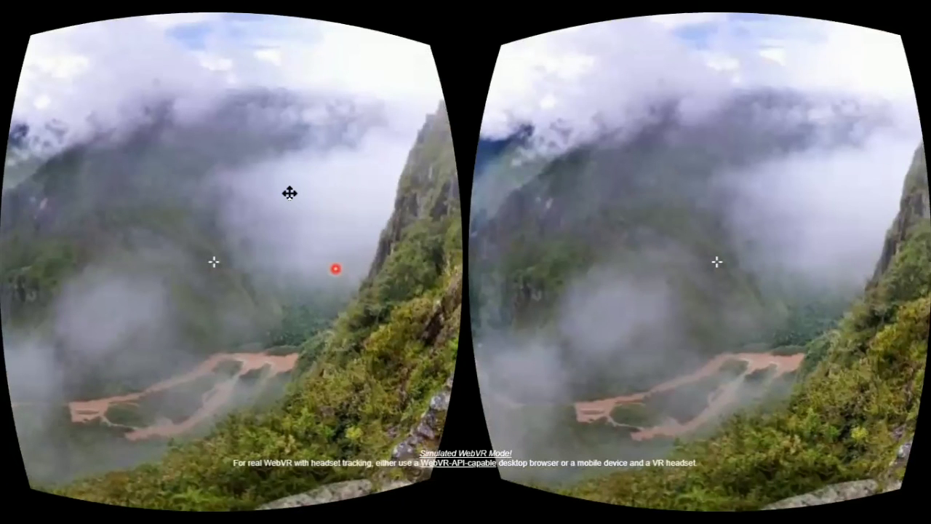
pyautogui.press('Escape')
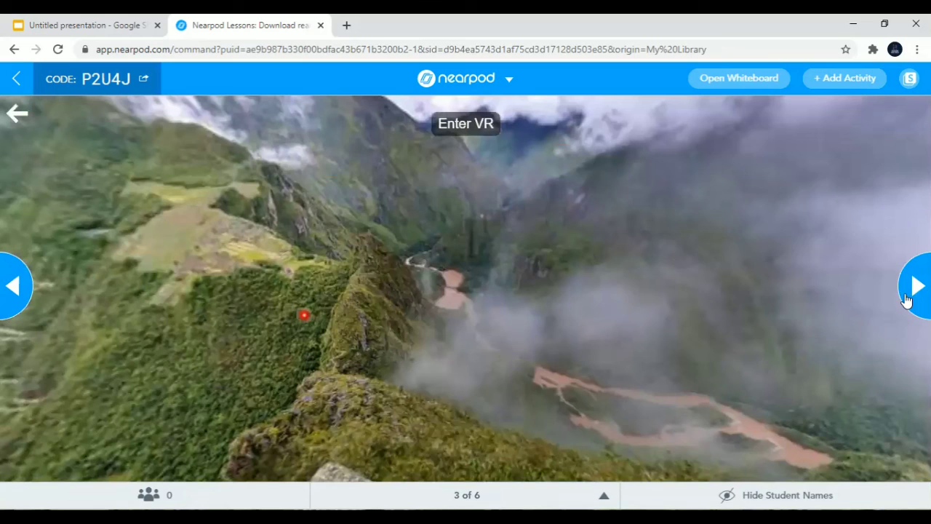
# Advance the lesson to the Web Content video slide and choose to play its video on all devices.
pyautogui.click(906, 298)
pyautogui.click(918, 283)
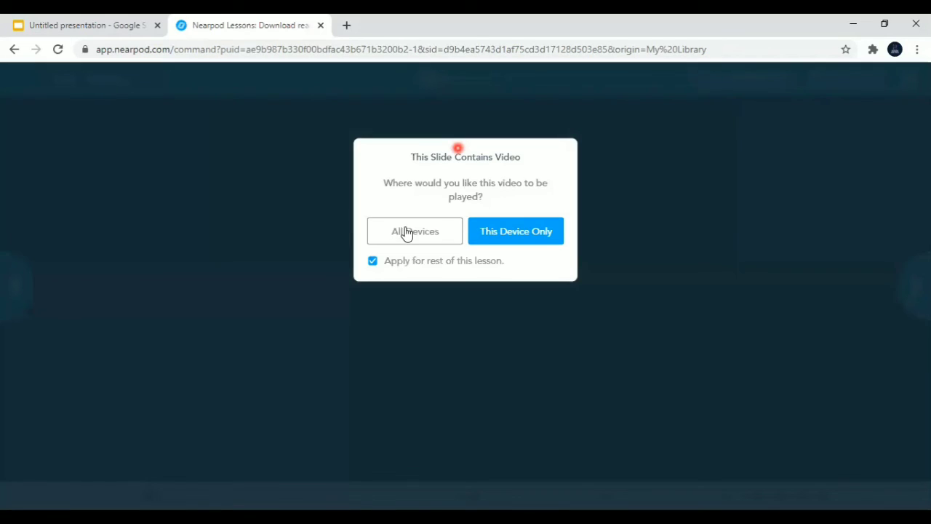
pyautogui.click(406, 231)
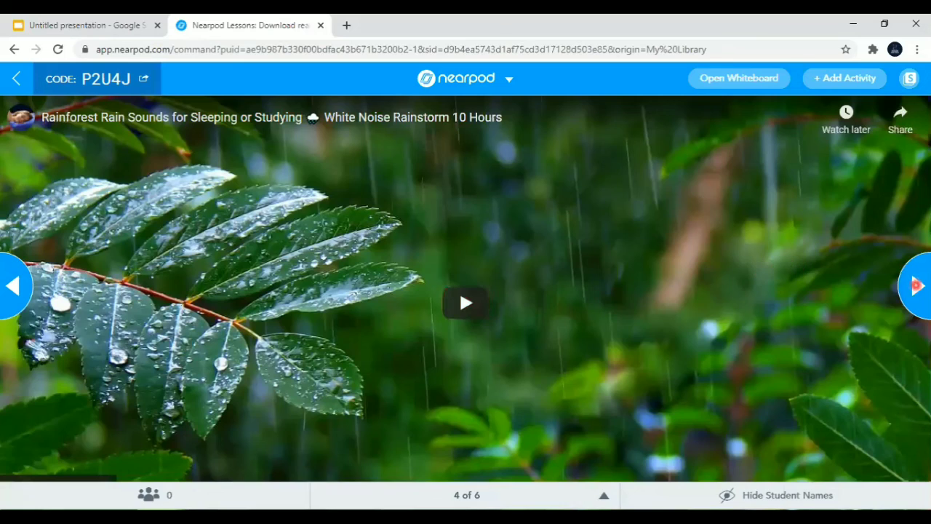
# Advance past the poll to the Nearpod 3D slide and rotate the Earth model to view it from other angles.
pyautogui.click(916, 285)
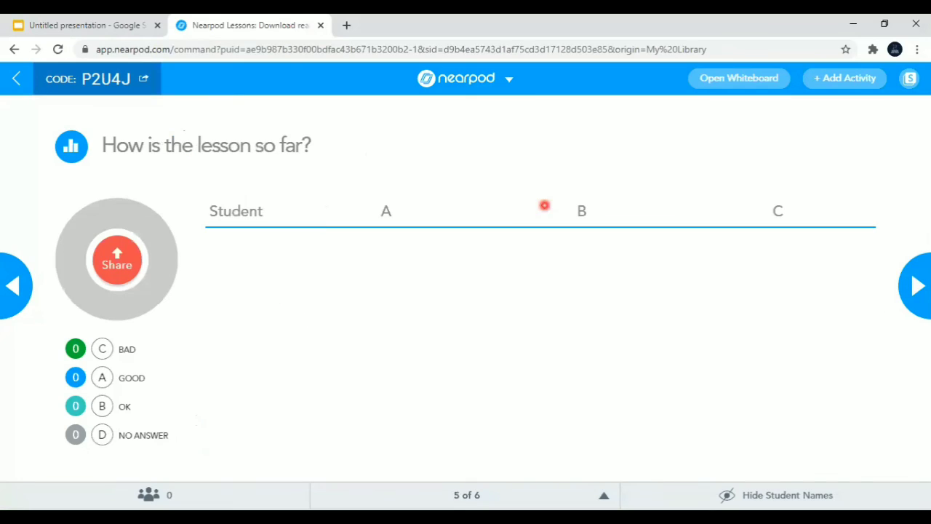
pyautogui.click(917, 287)
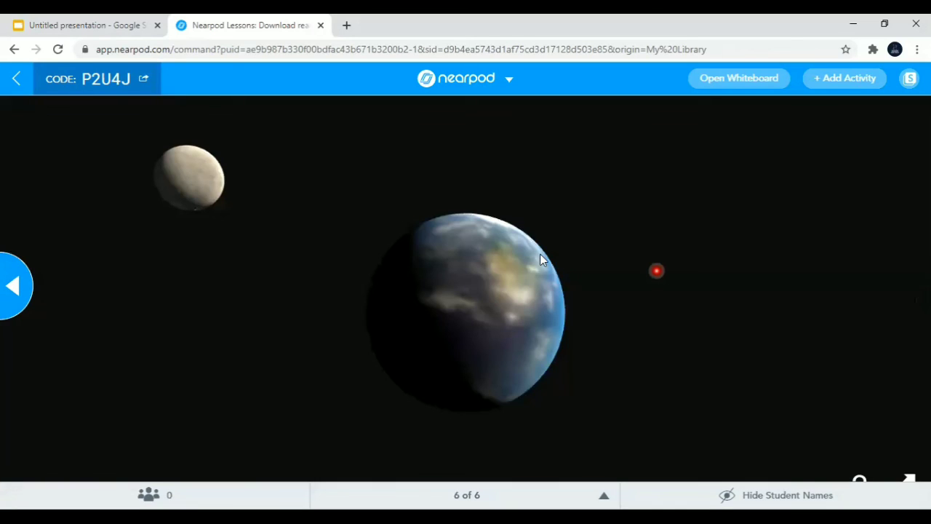
pyautogui.moveTo(547, 274); pyautogui.dragTo(429, 325)
pyautogui.moveTo(568, 355); pyautogui.dragTo(634, 268)
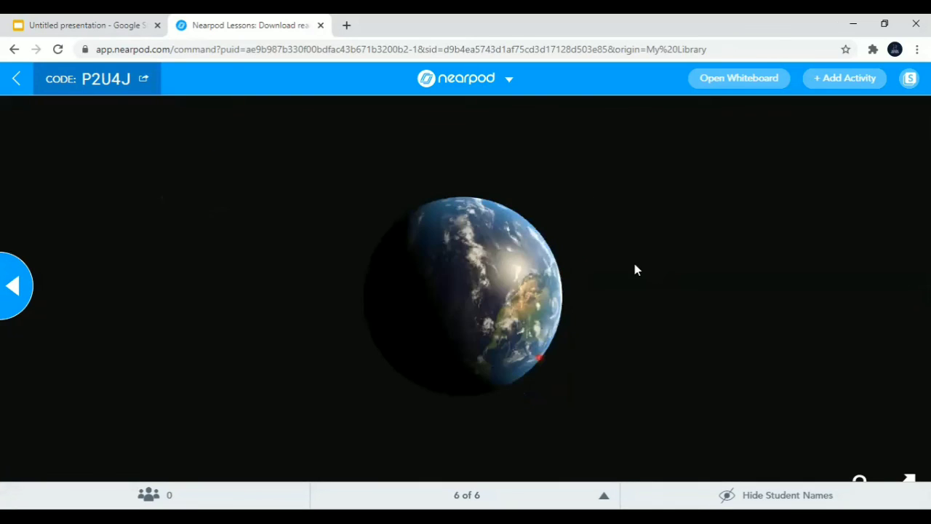
# Keep rotating the 3D Earth model to examine its other sides and the Moon around it.
pyautogui.moveTo(445, 224); pyautogui.dragTo(615, 288)
pyautogui.moveTo(616, 198); pyautogui.dragTo(582, 164)
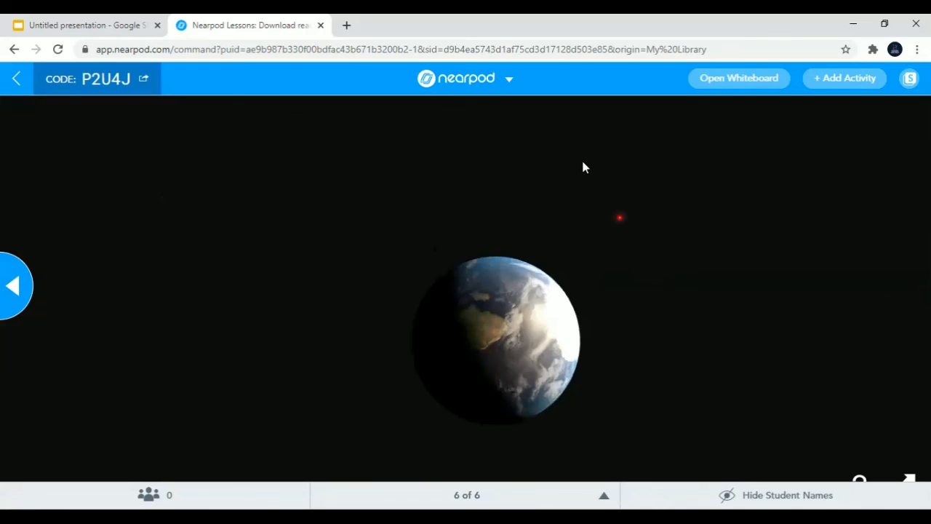
pyautogui.moveTo(355, 184); pyautogui.dragTo(229, 198)
pyautogui.moveTo(656, 202); pyautogui.dragTo(659, 192)
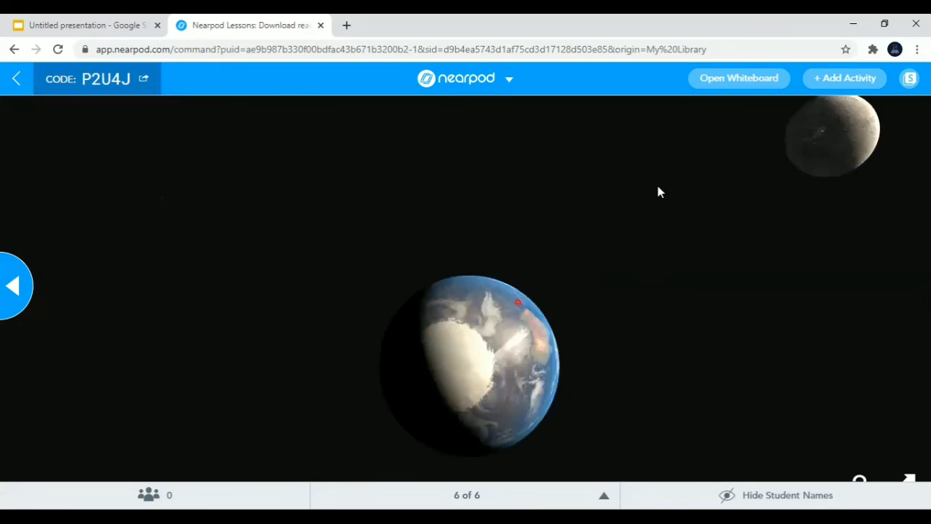
pyautogui.moveTo(517, 301); pyautogui.dragTo(892, 298)
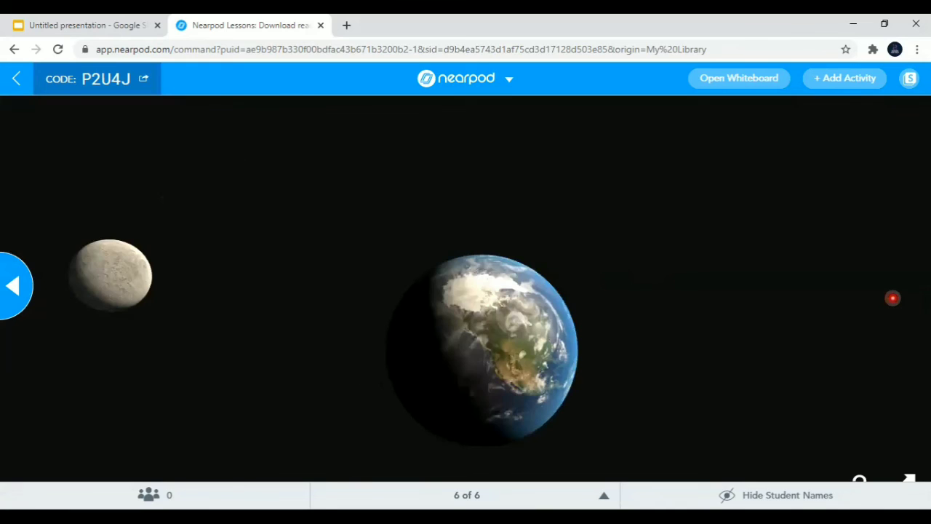
# End the live lesson session for all logged-in students and confirm it.
pyautogui.click(509, 80)
pyautogui.click(471, 150)
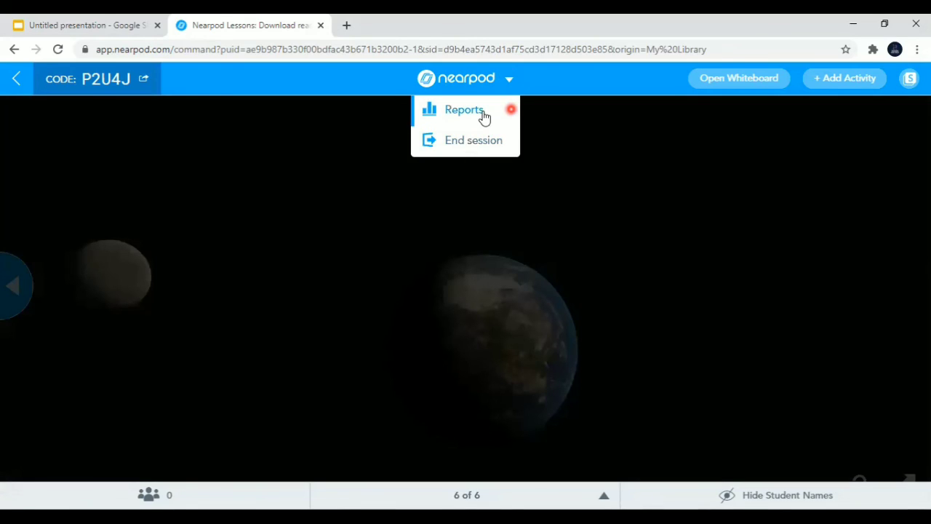
pyautogui.click(482, 111)
pyautogui.click(459, 146)
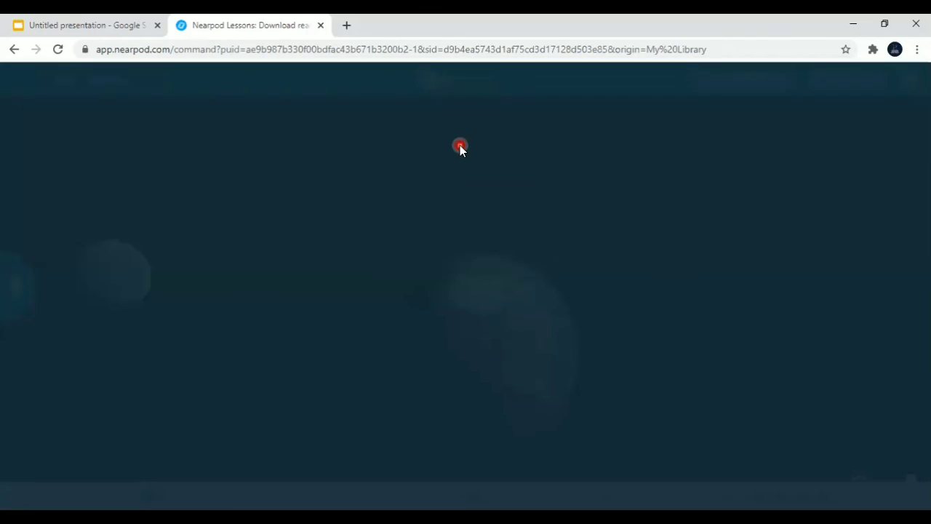
pyautogui.click(500, 227)
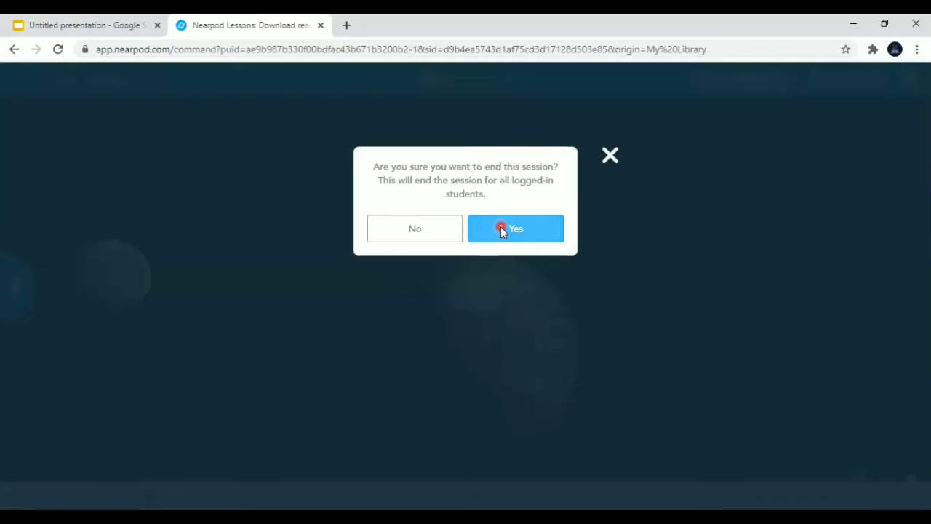